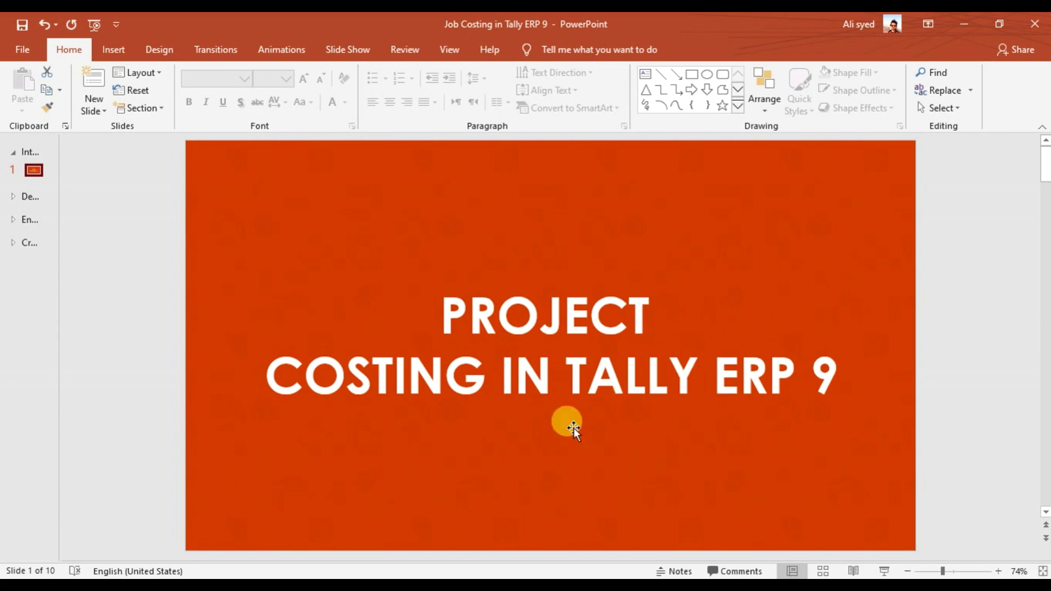
# Switch to Tally.ERP 9 and review the Al Musalla Company Dubai quotation voucher in the Day Book
pyautogui.click(501, 578)
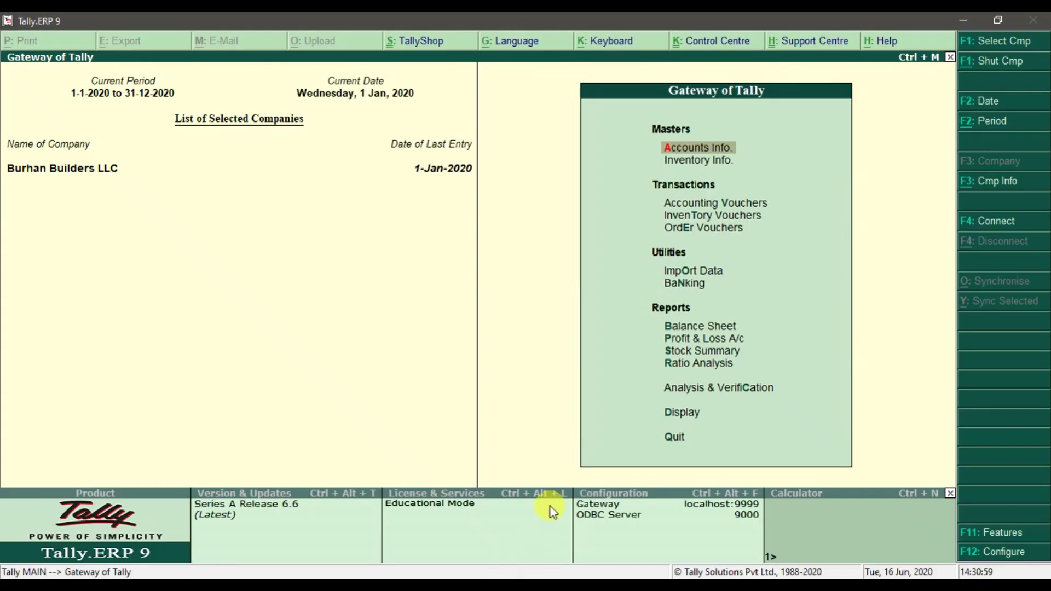
pyautogui.click(670, 417)
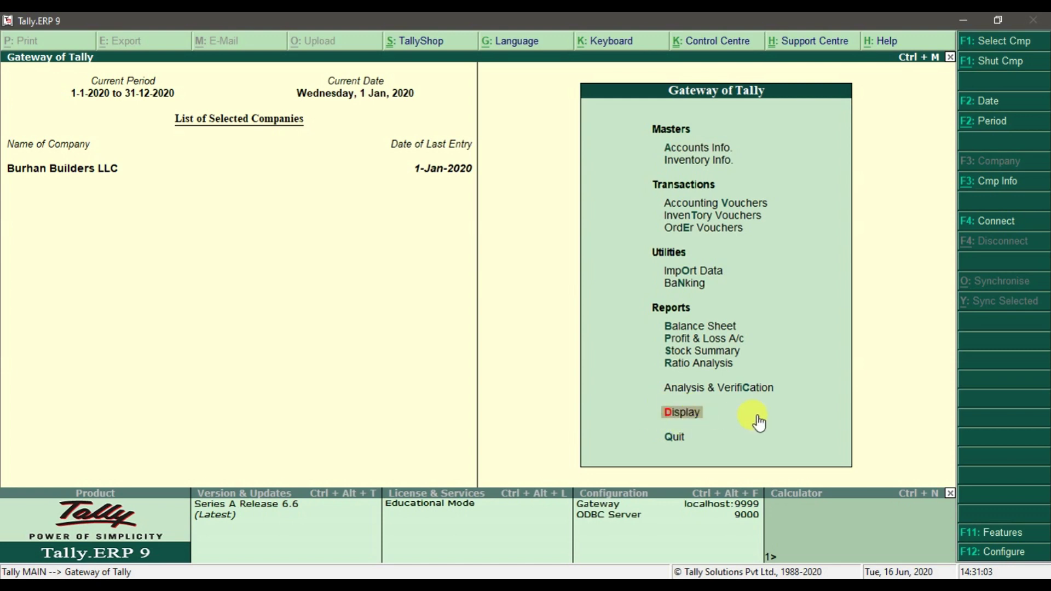
pyautogui.press('Return')
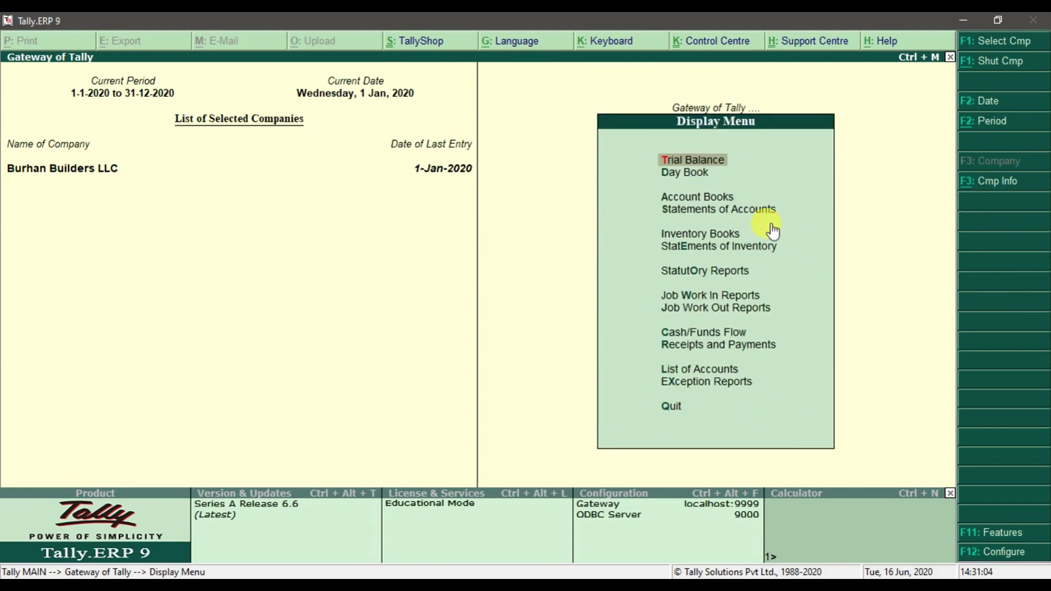
pyautogui.click(680, 174)
pyautogui.press('Return')
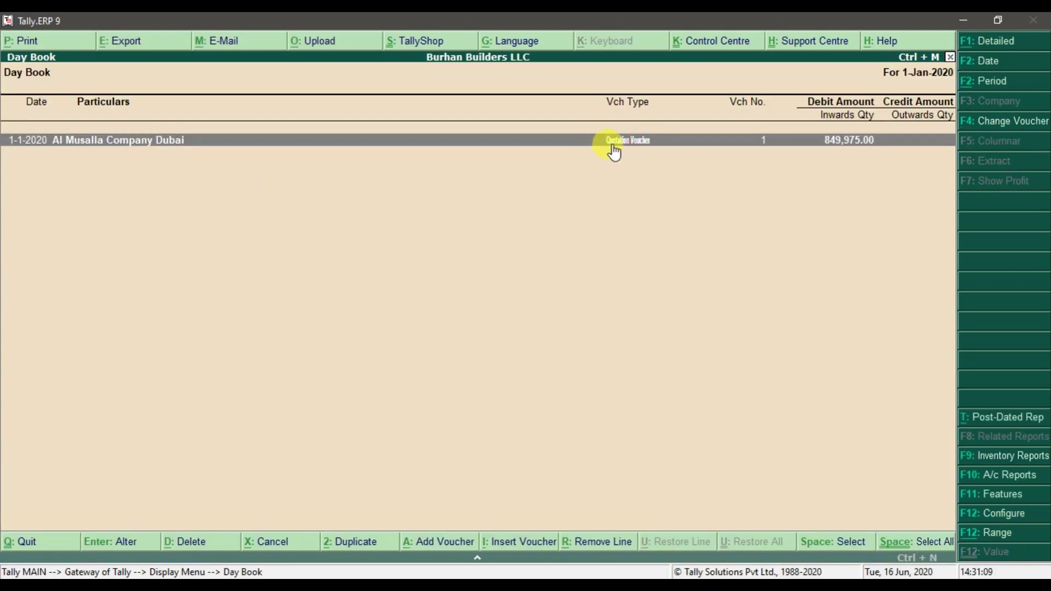
pyautogui.doubleClick(615, 143)
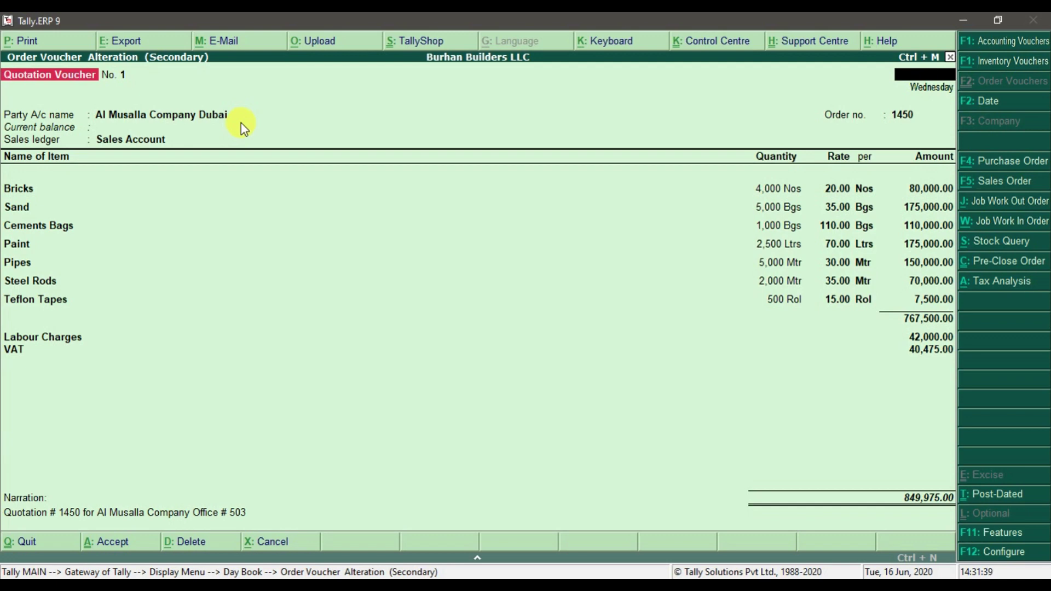
pyautogui.press('Escape')
pyautogui.press('y')
pyautogui.press('Escape')
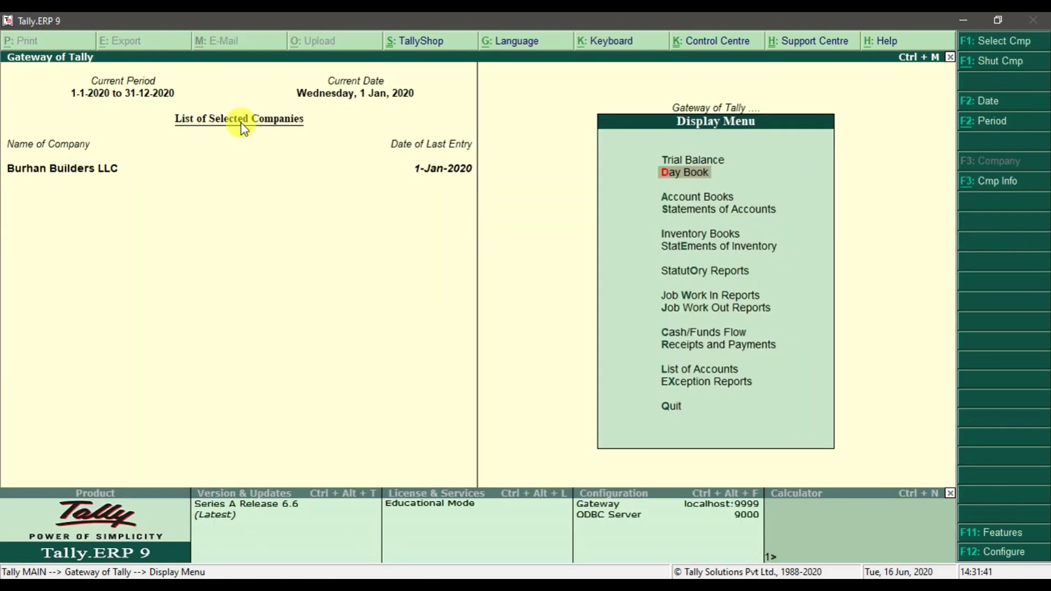
pyautogui.press('Escape')
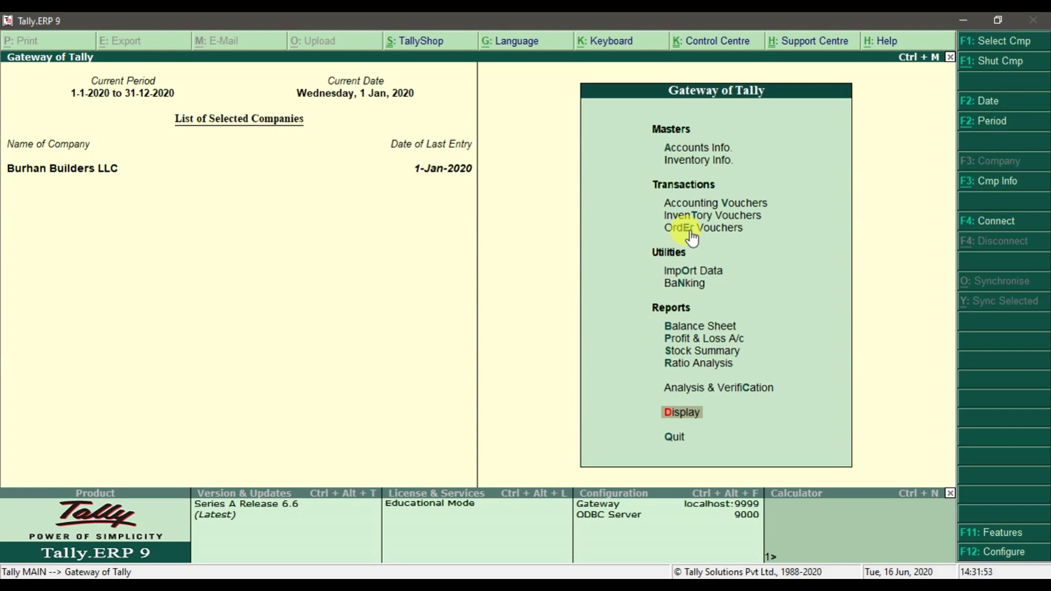
# Review the company's inventory features, including the order processing options, and accept the settings as they are
pyautogui.click(998, 542)
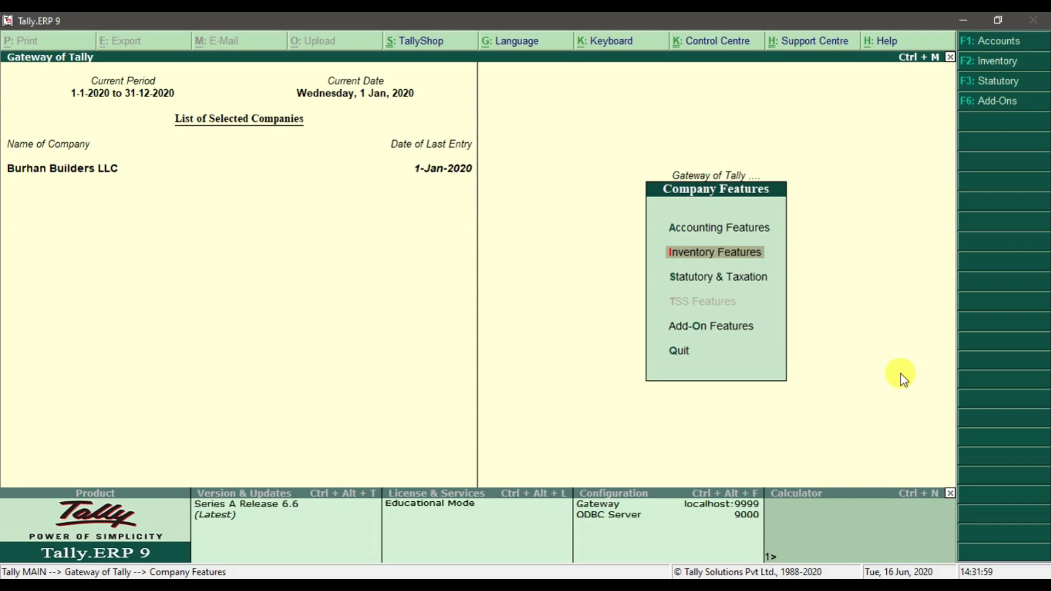
pyautogui.press('Return')
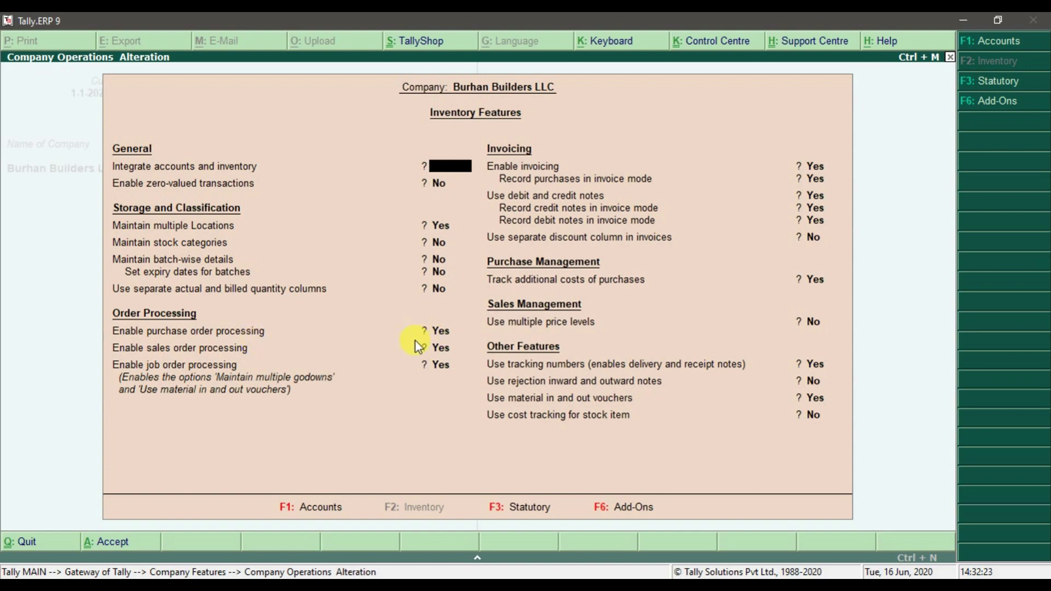
pyautogui.hotkey('ctrl', 'a')
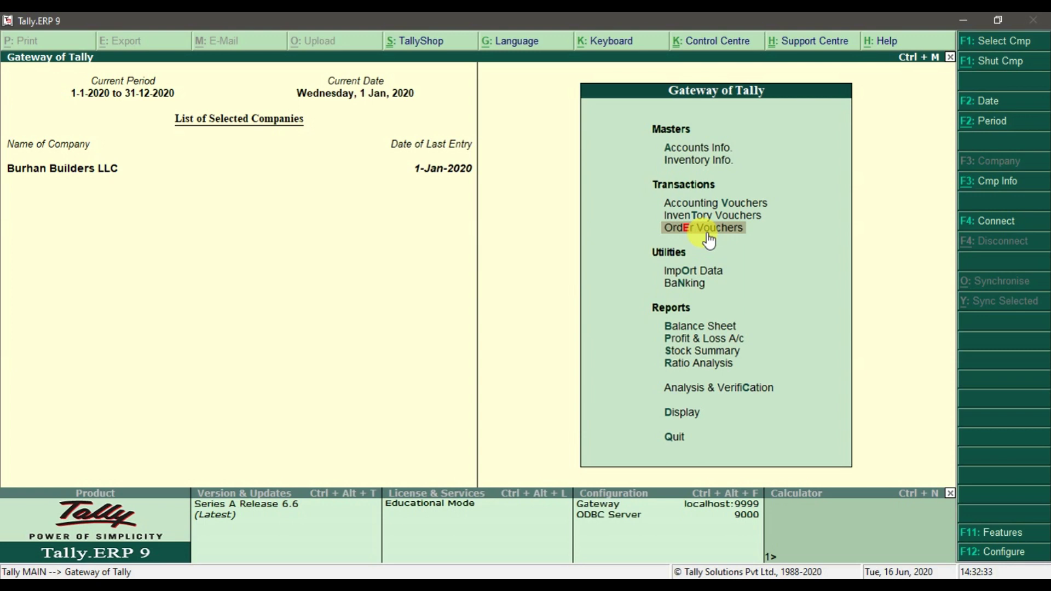
# Start a purchase order voucher with Sigma Builders LLC as the party account
pyautogui.click(695, 230)
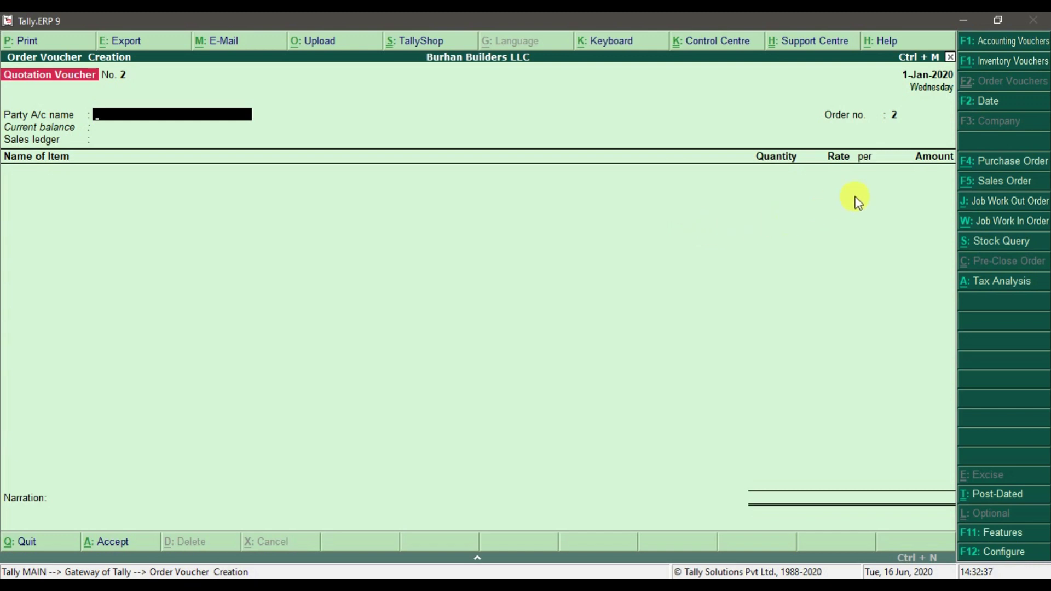
pyautogui.click(985, 166)
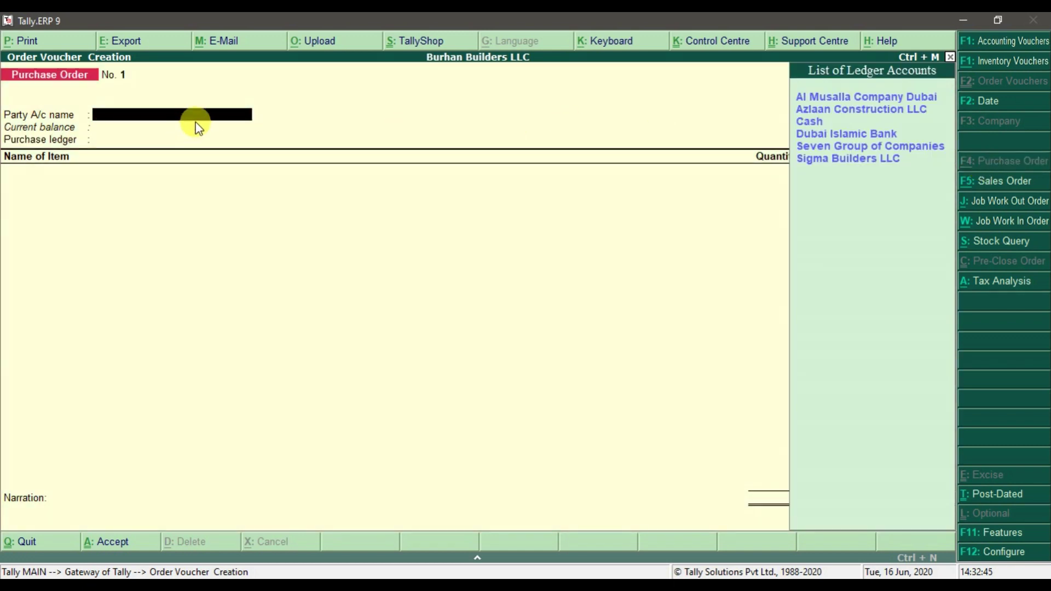
pyautogui.click(819, 163)
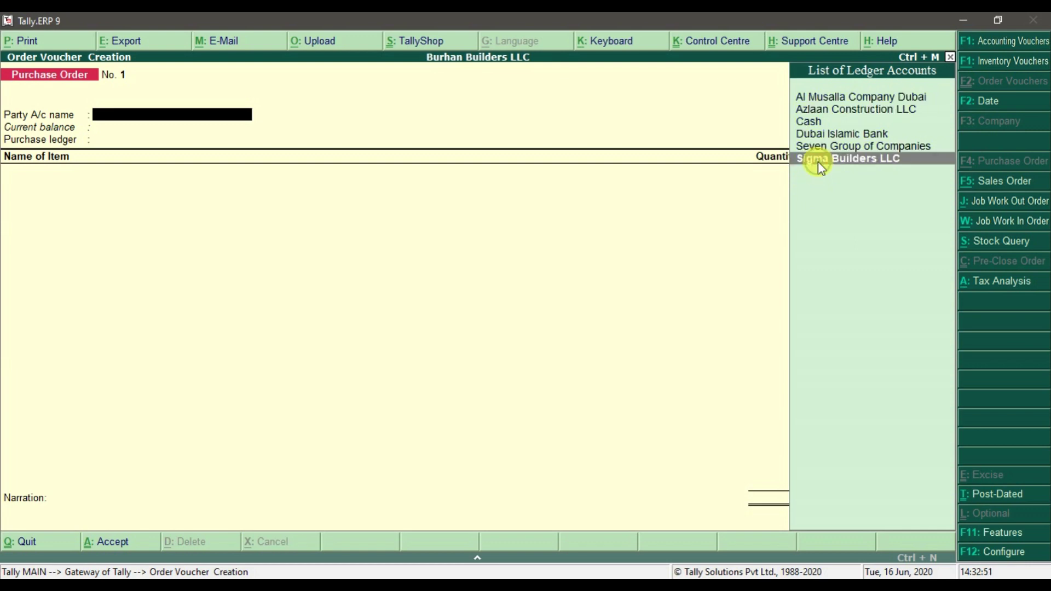
pyautogui.click(818, 161)
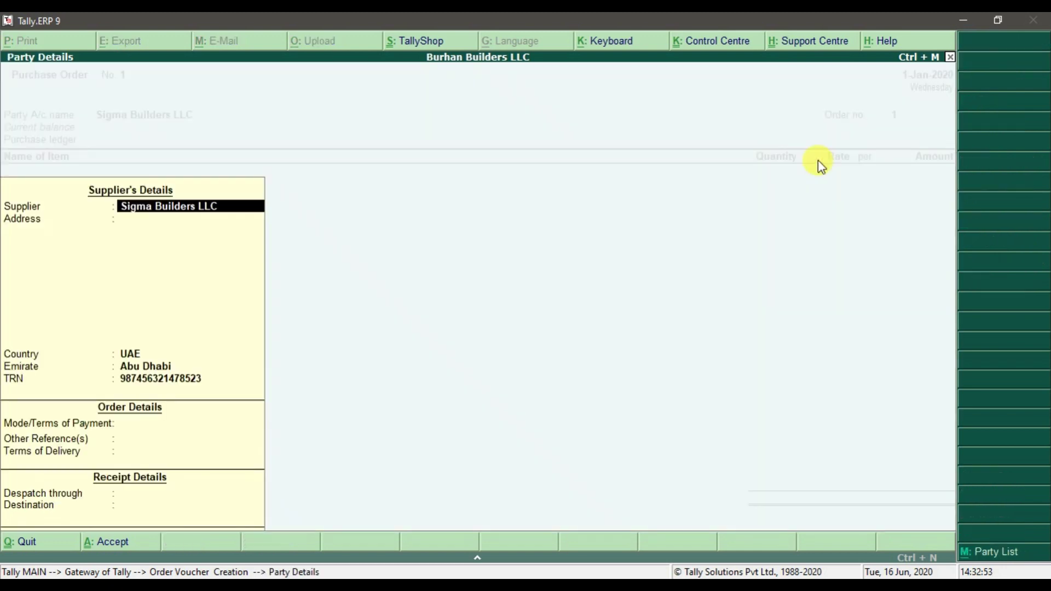
# Accept the default supplier, order and receipt details for Sigma Builders LLC, keeping the emirate as Abu Dhabi
pyautogui.press('Return')
pyautogui.press('Return')
pyautogui.press('Return')
pyautogui.press('Return')
pyautogui.press('Return')
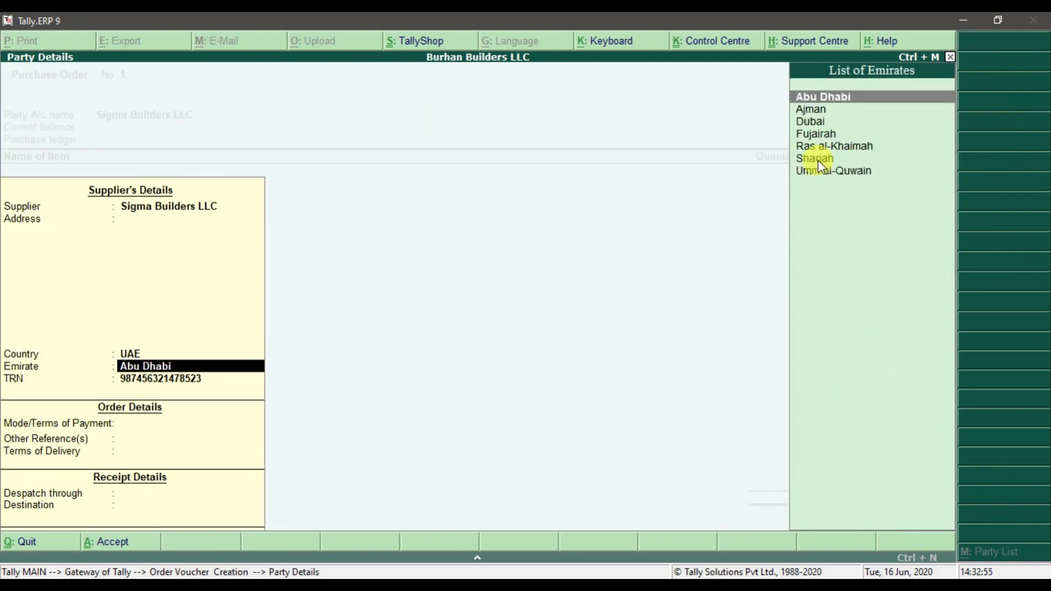
pyautogui.press('Return')
pyautogui.press('Return')
pyautogui.press('Return')
pyautogui.press('Return')
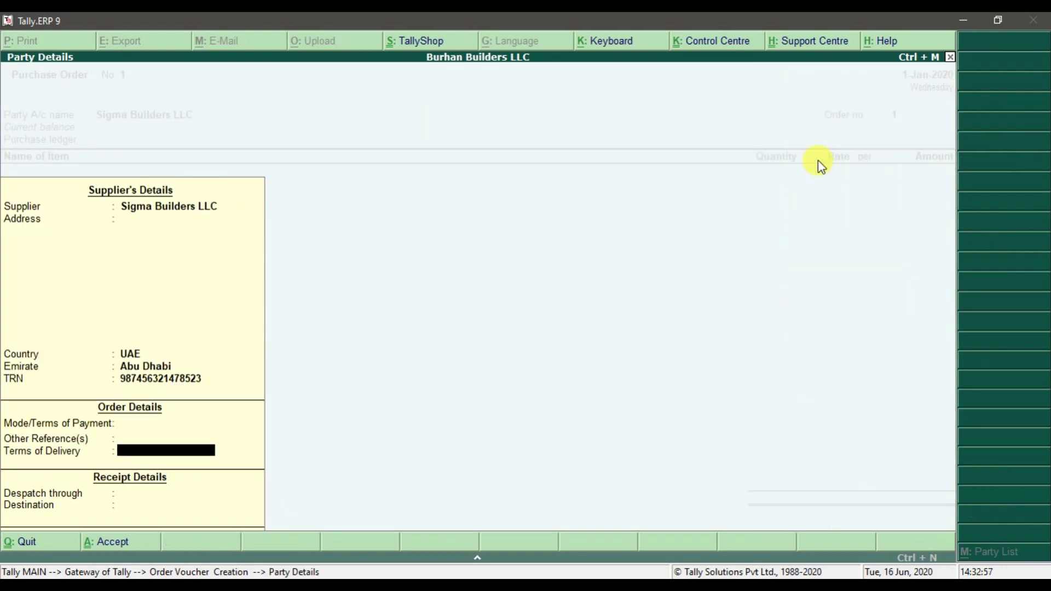
pyautogui.press('Return')
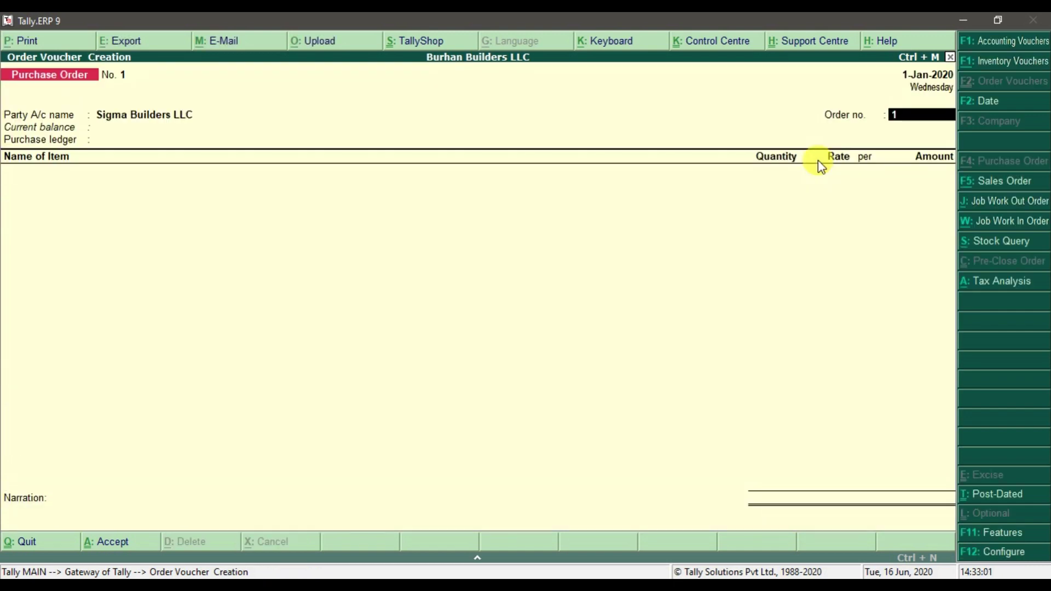
# Enter the purchase order's order number and choose Purchases Account as the purchase ledger
pyautogui.write('55')
pyautogui.press('Return')
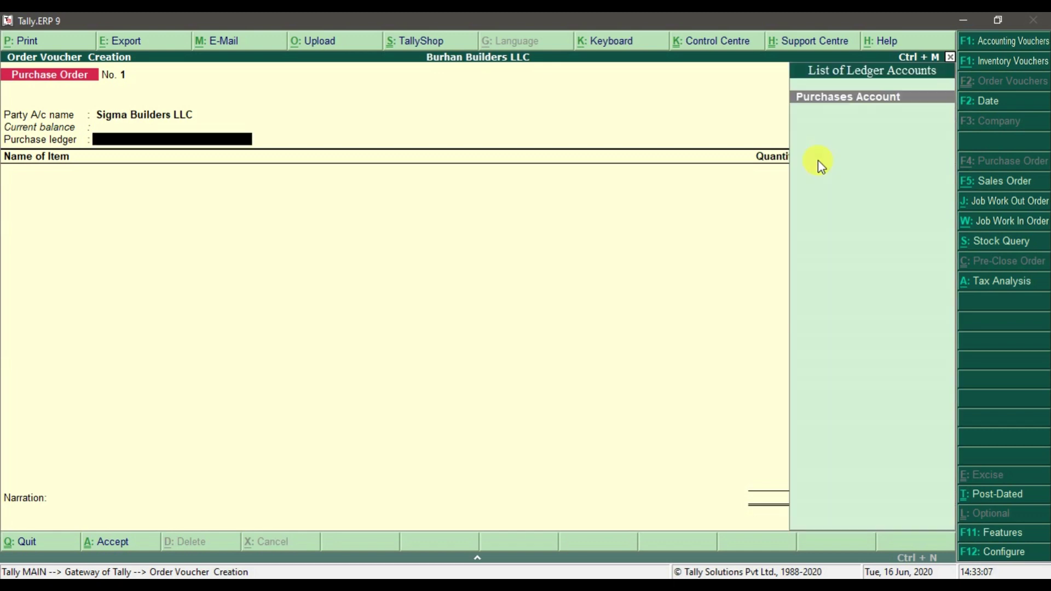
pyautogui.press('Return')
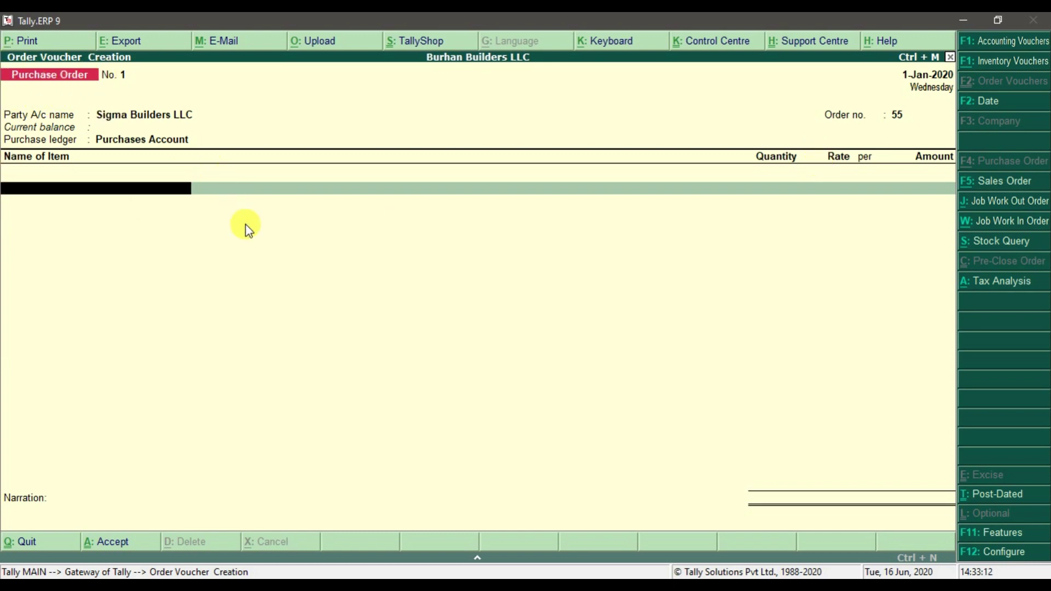
# Look up the first item in the Excel Purchase Order table and enter Bricks as the first item in the Tally order
pyautogui.click(334, 576)
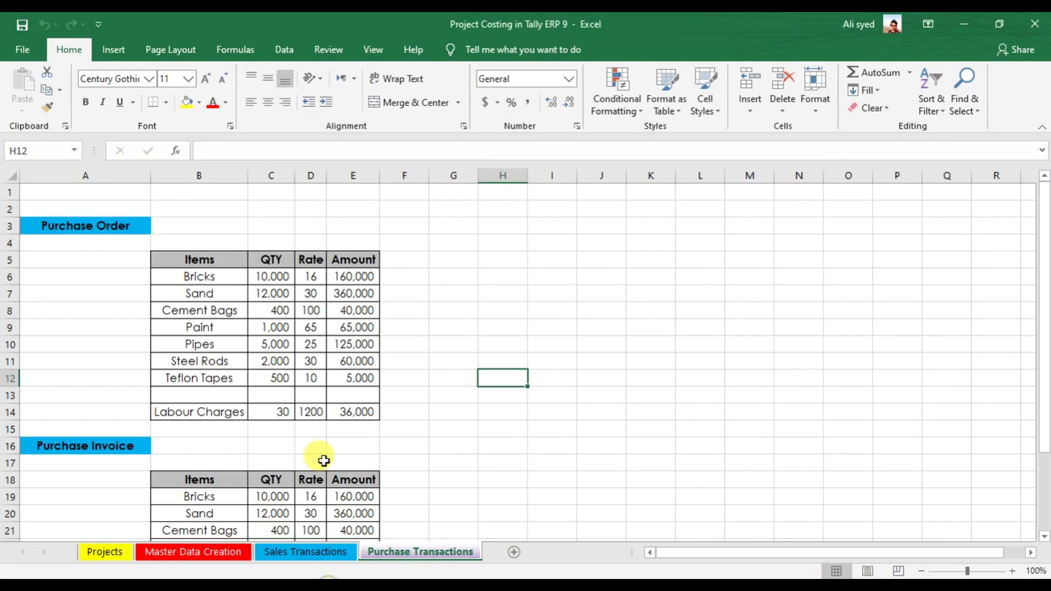
pyautogui.click(213, 275)
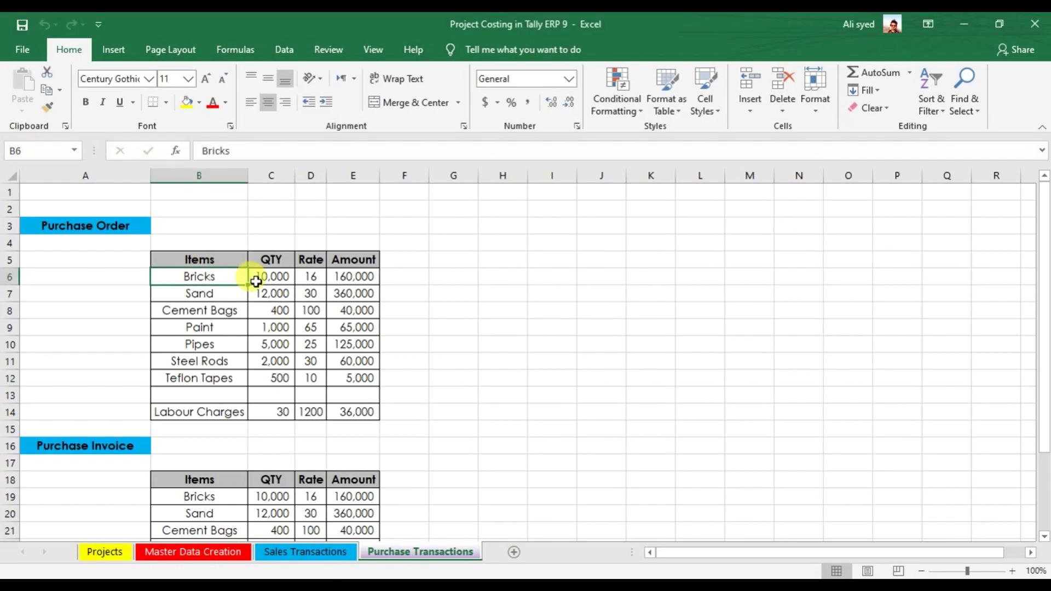
pyautogui.hotkey('alt', 'Tab')
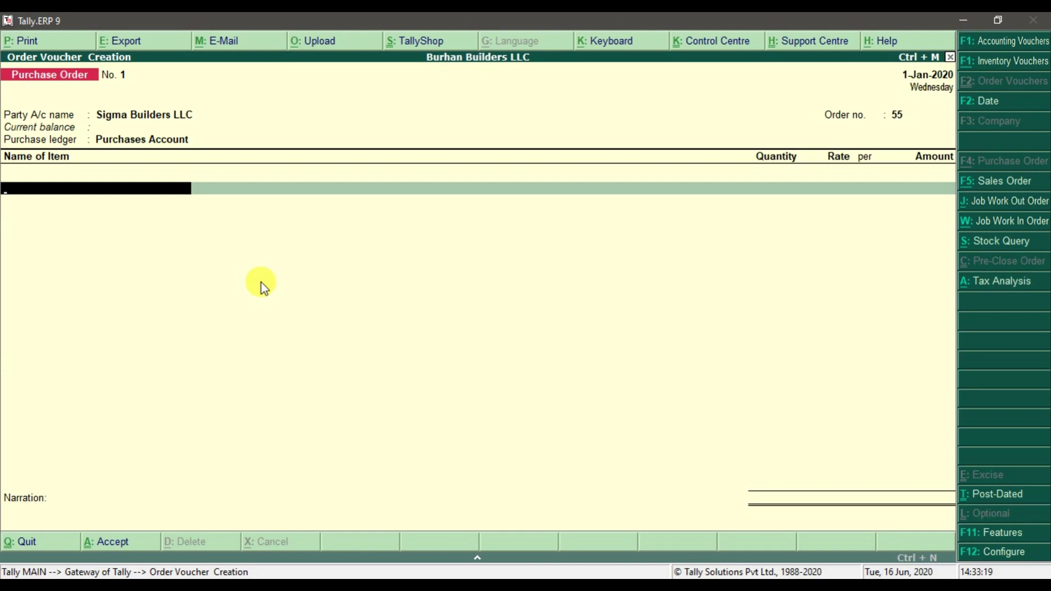
pyautogui.write('Bric')
pyautogui.press('Return')
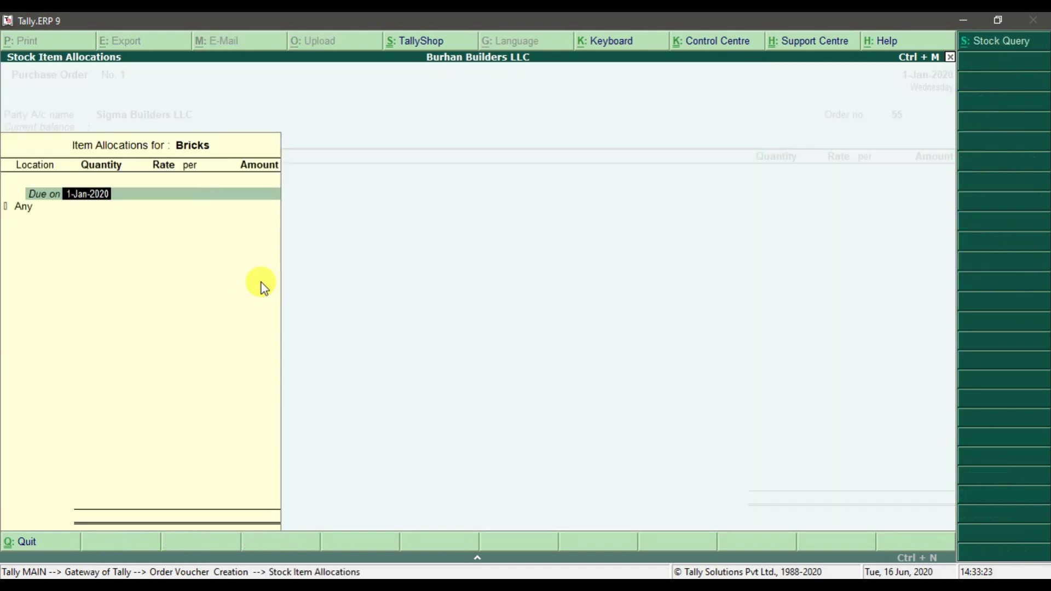
# Allocate Bricks to Dubai Warehouse, due on 1-Jan-2020, with a quantity of 10,000 Nos as listed in the Excel table
pyautogui.press('Return')
pyautogui.press('BackSpace')
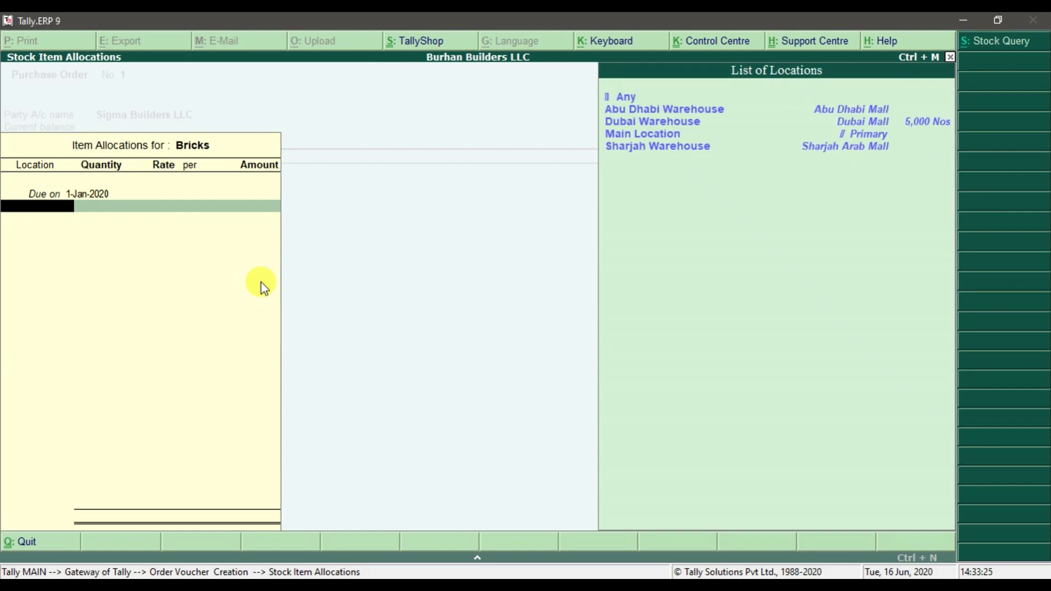
pyautogui.press('Down')
pyautogui.press('Down')
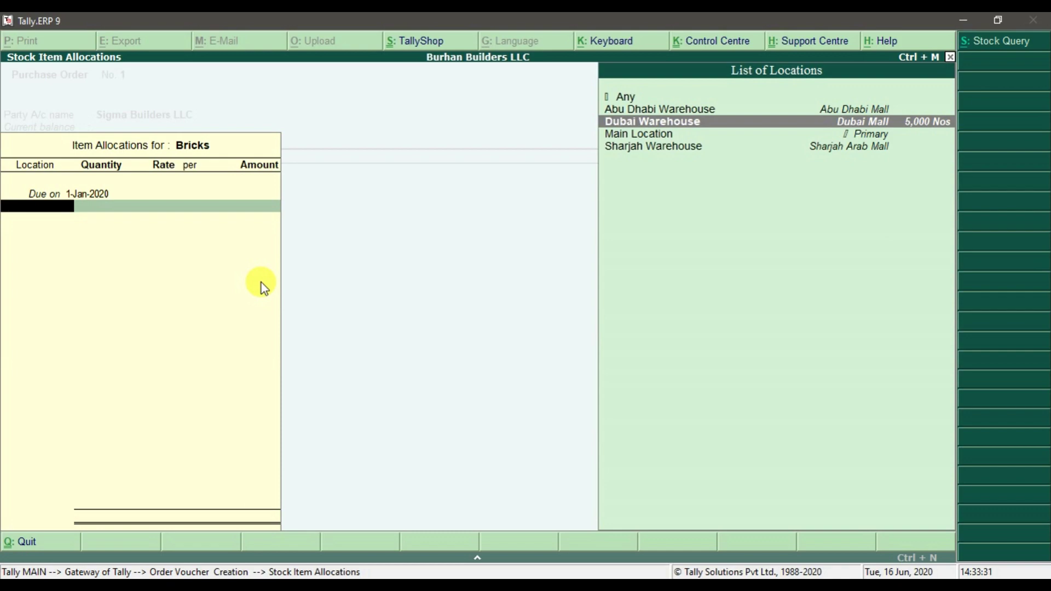
pyautogui.press('Return')
pyautogui.hotkey('alt', 'Tab')
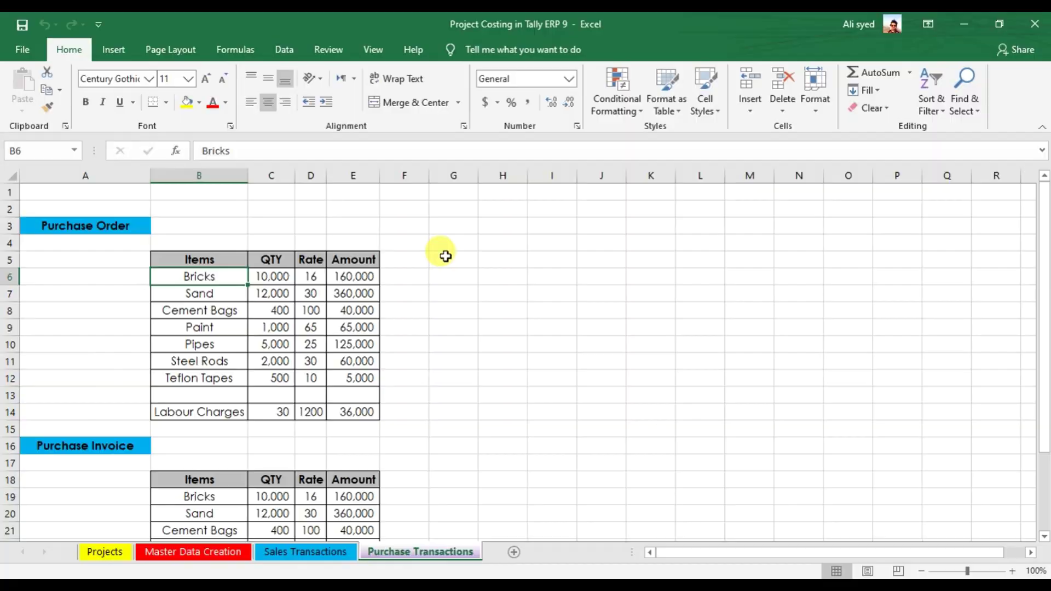
pyautogui.hotkey('alt', 'Tab')
pyautogui.write('10000')
pyautogui.press('Return')
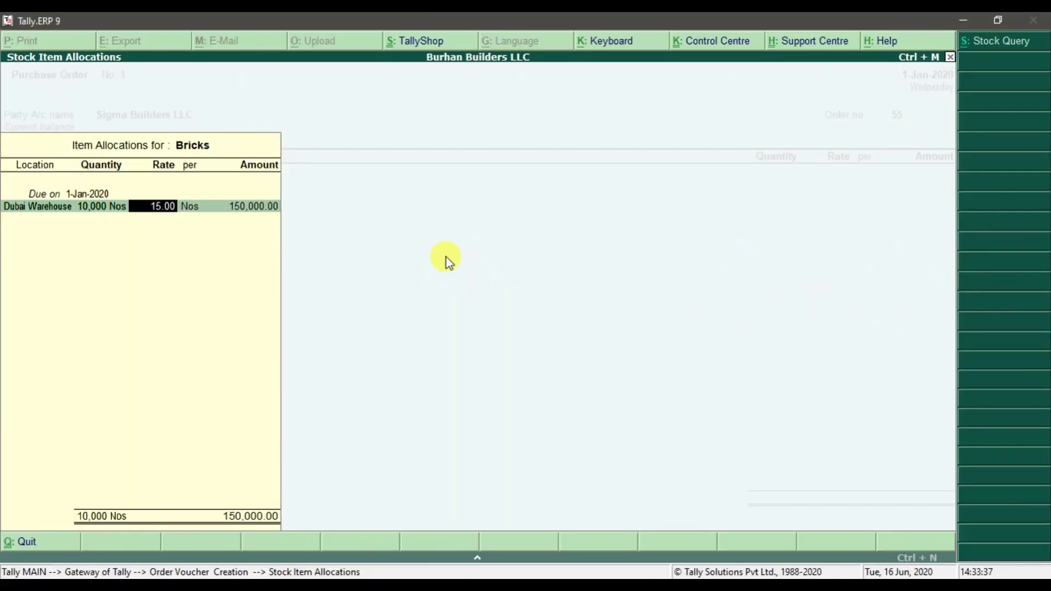
# Check the Bricks rate in the Excel workbook, set it to 16.00 per Nos in Tally and complete the item allocation
pyautogui.hotkey('alt', 'Tab')
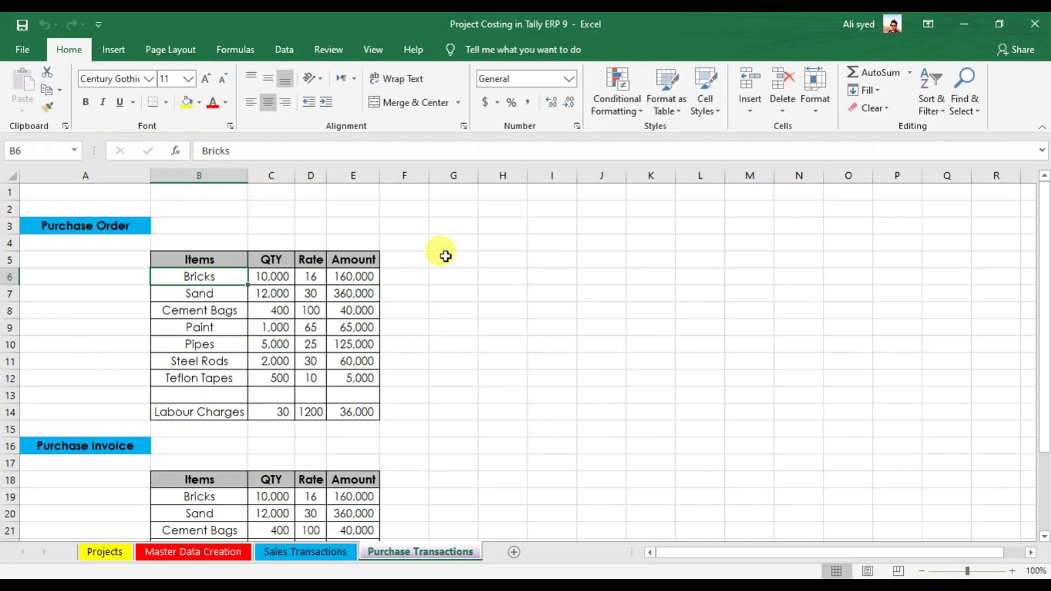
pyautogui.hotkey('alt', 'Tab')
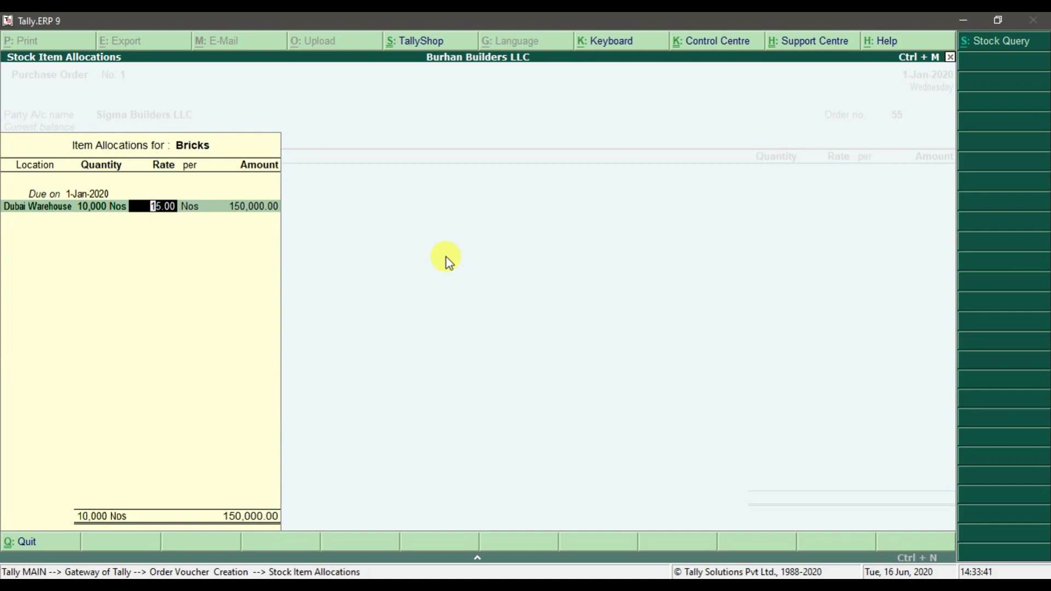
pyautogui.hotkey('alt', 'Tab')
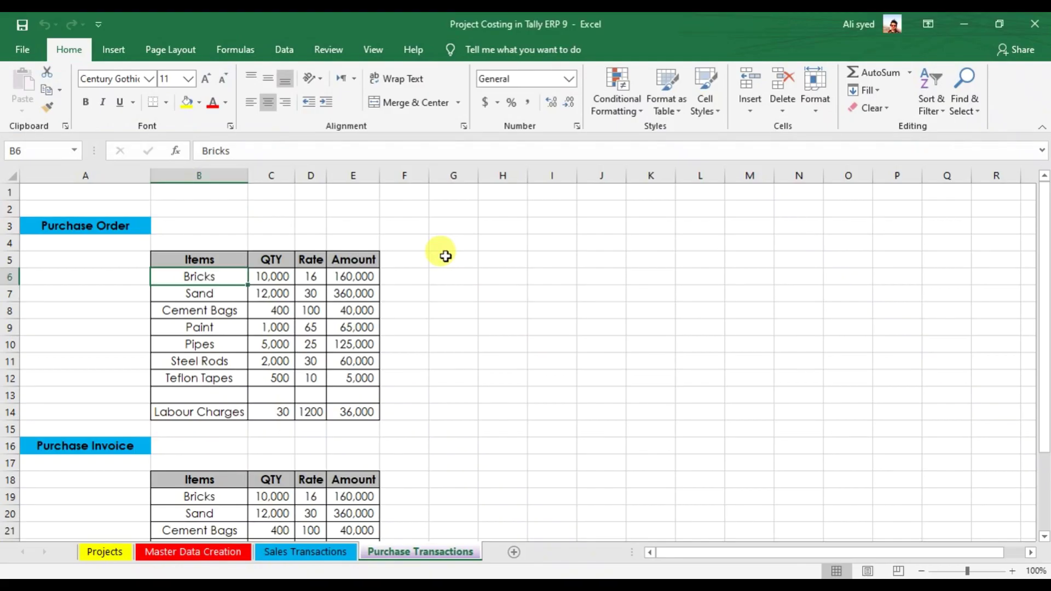
pyautogui.click(313, 554)
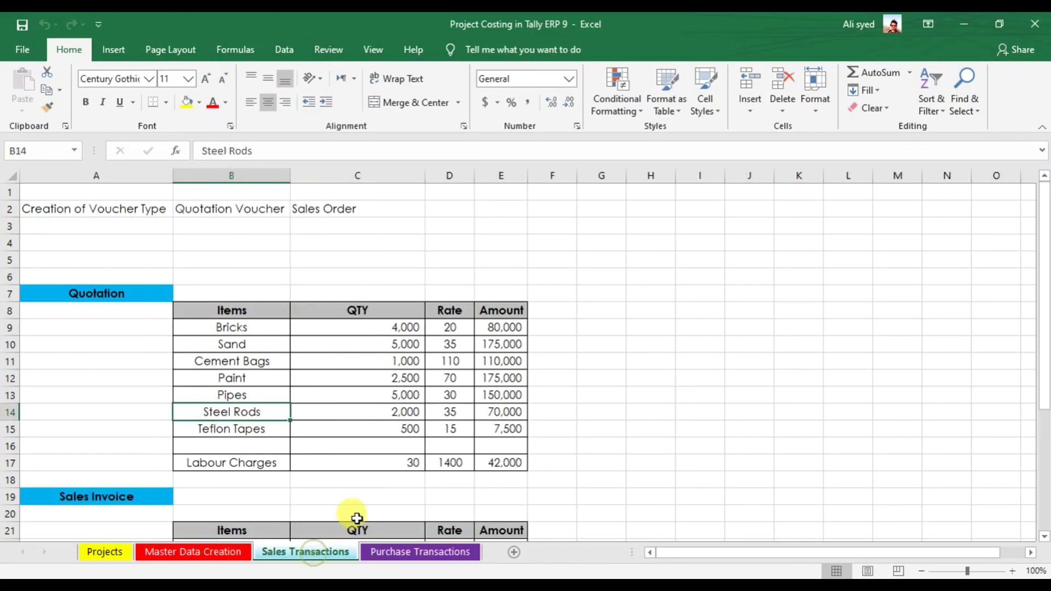
pyautogui.click(405, 554)
pyautogui.hotkey('alt', 'Tab')
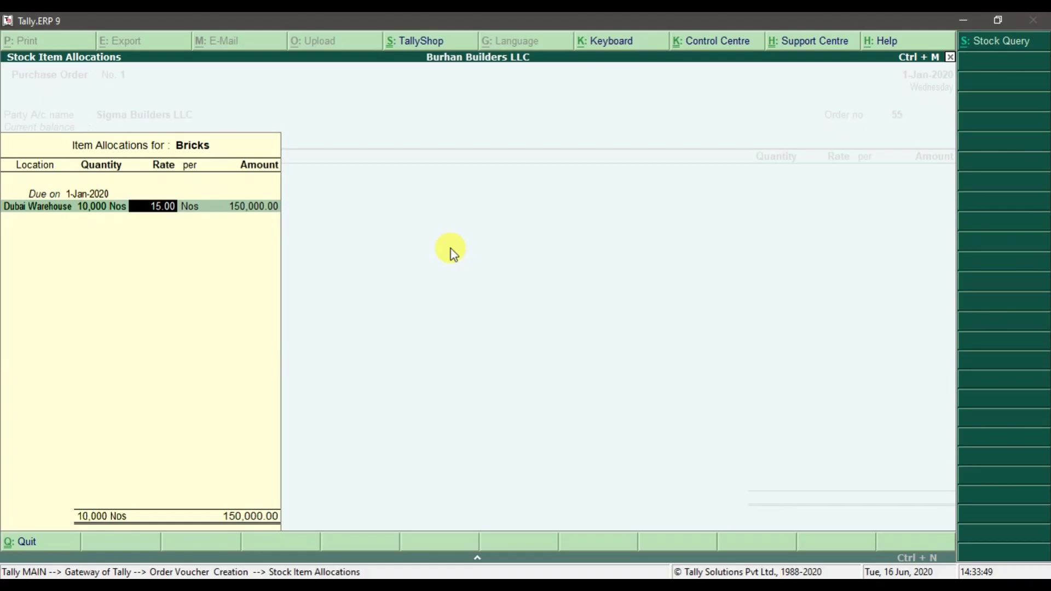
pyautogui.write('16')
pyautogui.press('Return')
pyautogui.press('Return')
pyautogui.press('Return')
pyautogui.press('Return')
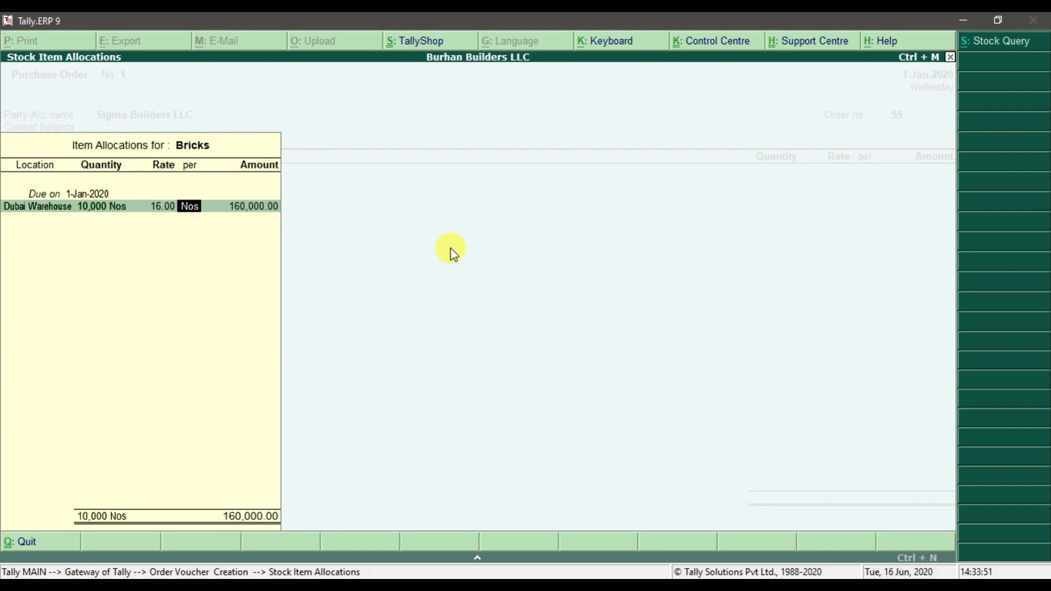
pyautogui.press('Return')
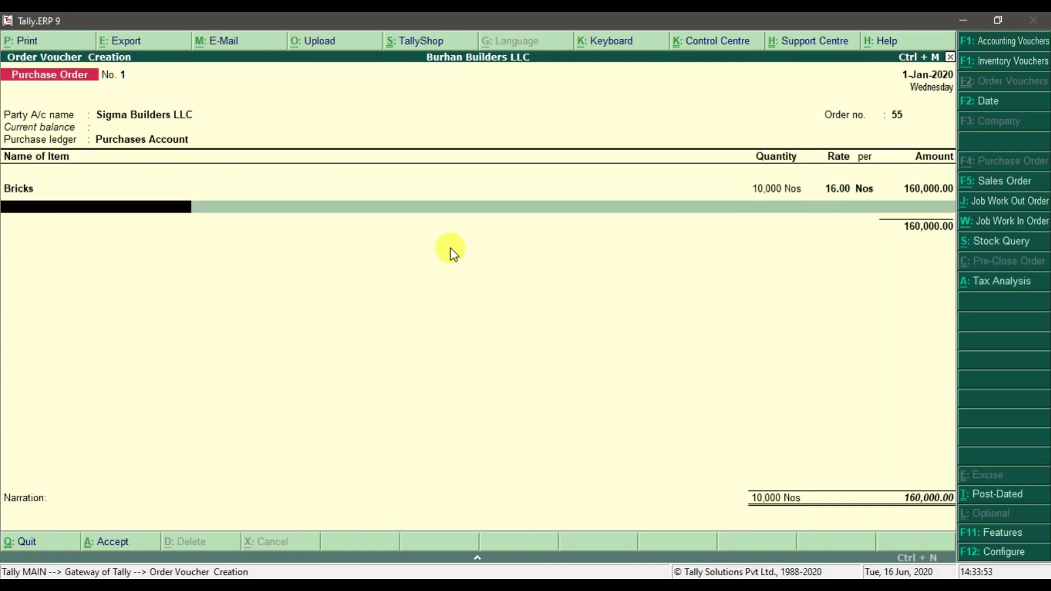
# Check the next item in the Excel table, add Sand to the Tally order and allocate it to Dubai Warehouse, due on 1-Jan-2020
pyautogui.hotkey('alt', 'Tab')
pyautogui.hotkey('alt', 'Tab')
pyautogui.write('Sand')
pyautogui.press('Return')
pyautogui.press('Return')
pyautogui.press('Down')
pyautogui.press('Down')
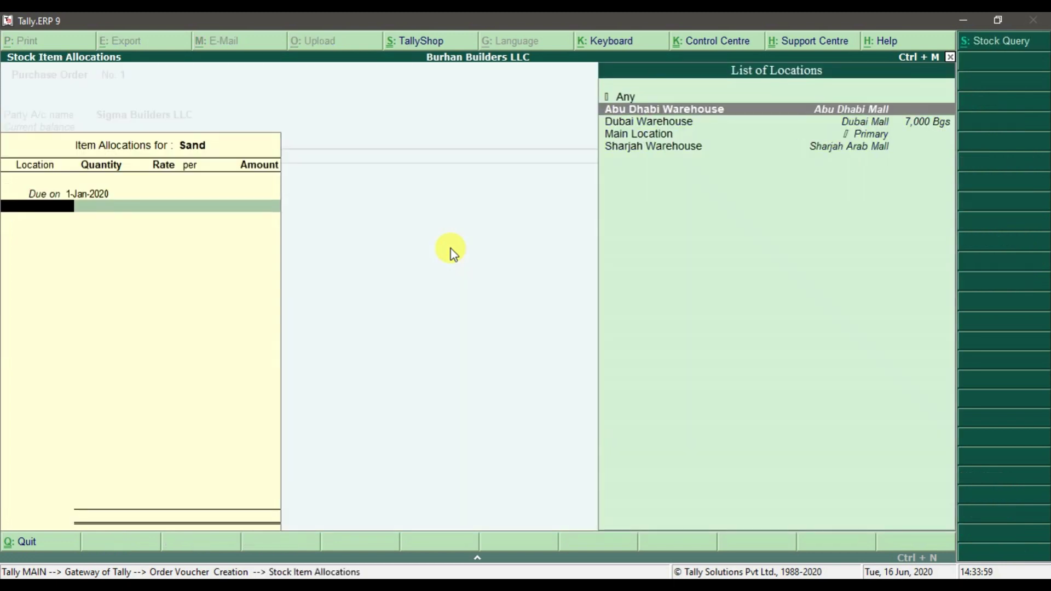
pyautogui.press('Return')
# Look up Sand in the Excel workbook, enter 12,000 Bgs at a rate of 30.00 in Tally and complete the allocation
pyautogui.hotkey('alt', 'Tab')
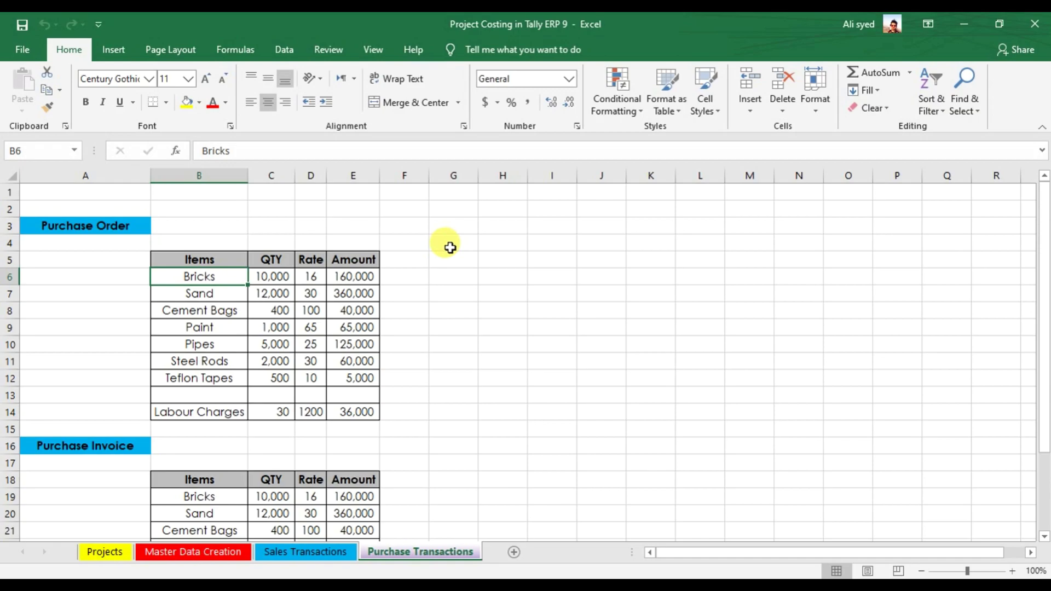
pyautogui.hotkey('alt', 'Tab')
pyautogui.write('12000')
pyautogui.press('Return')
pyautogui.write('30')
pyautogui.press('Return')
pyautogui.press('Return')
pyautogui.press('Return')
pyautogui.press('Return')
pyautogui.press('Return')
# Check the next Excel item, add Cements Bags to the Tally order and allocate it to Dubai Warehouse, due on 1-Jan-2020
pyautogui.hotkey('alt', 'Tab')
pyautogui.hotkey('alt', 'Tab')
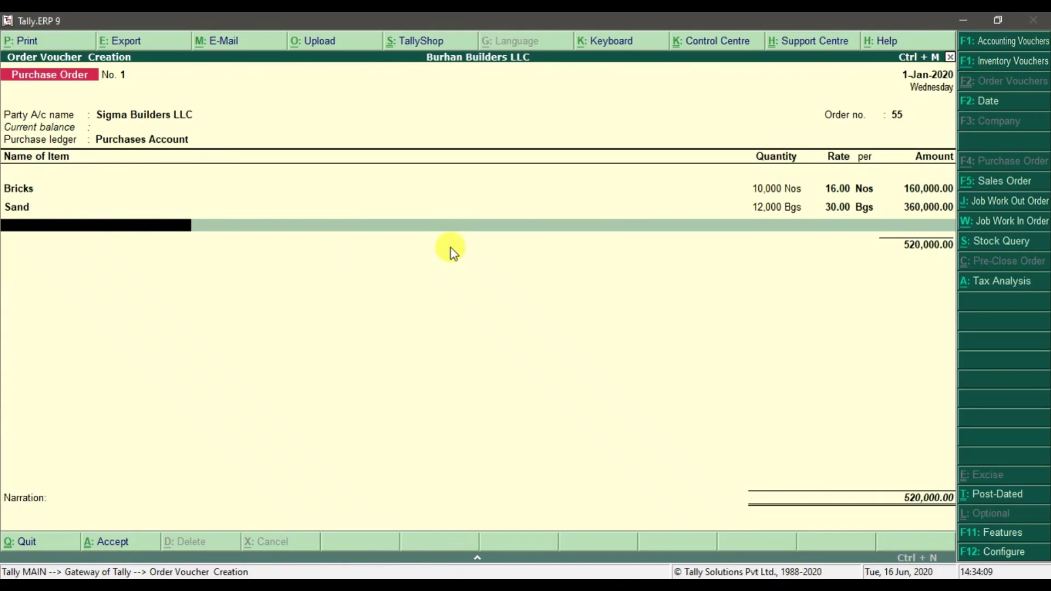
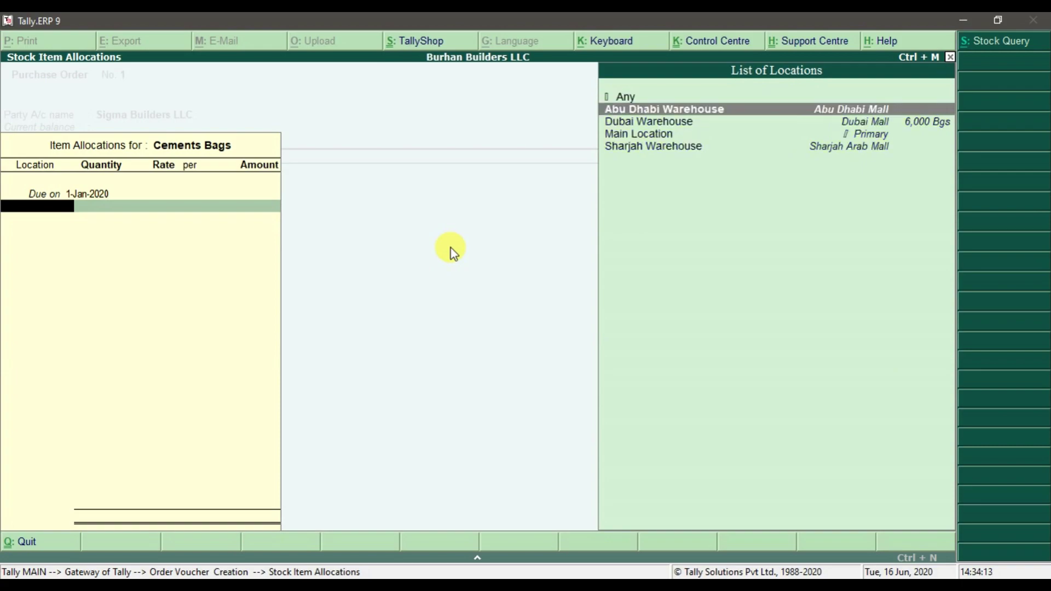
pyautogui.press('Return')
# Look up Cement Bags in the Excel workbook, enter 400 Bgs at a rate of 100.00 in Tally and complete the allocation
pyautogui.hotkey('alt', 'Tab')
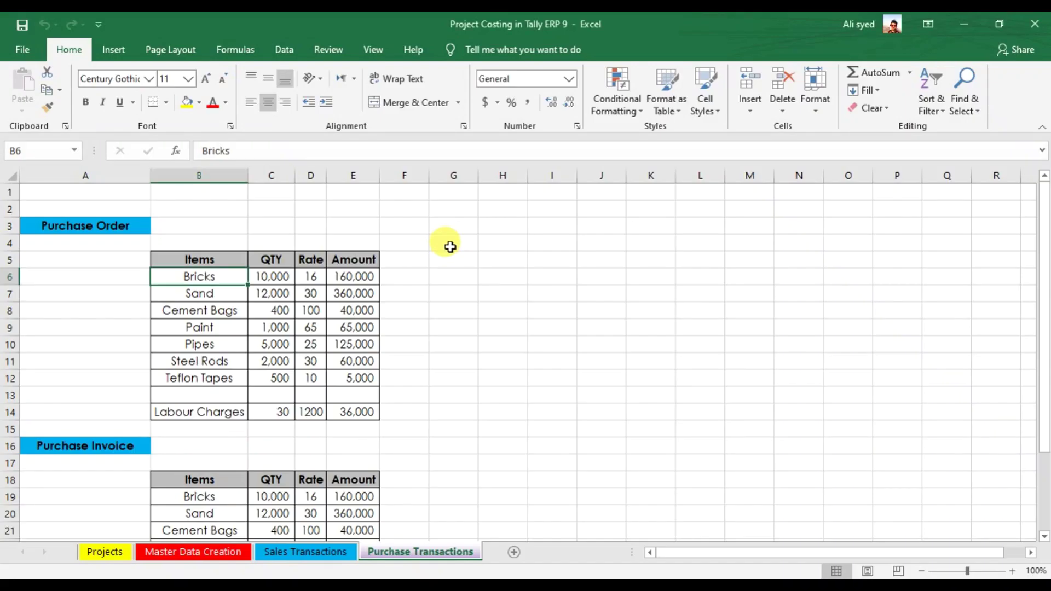
pyautogui.press('Down')
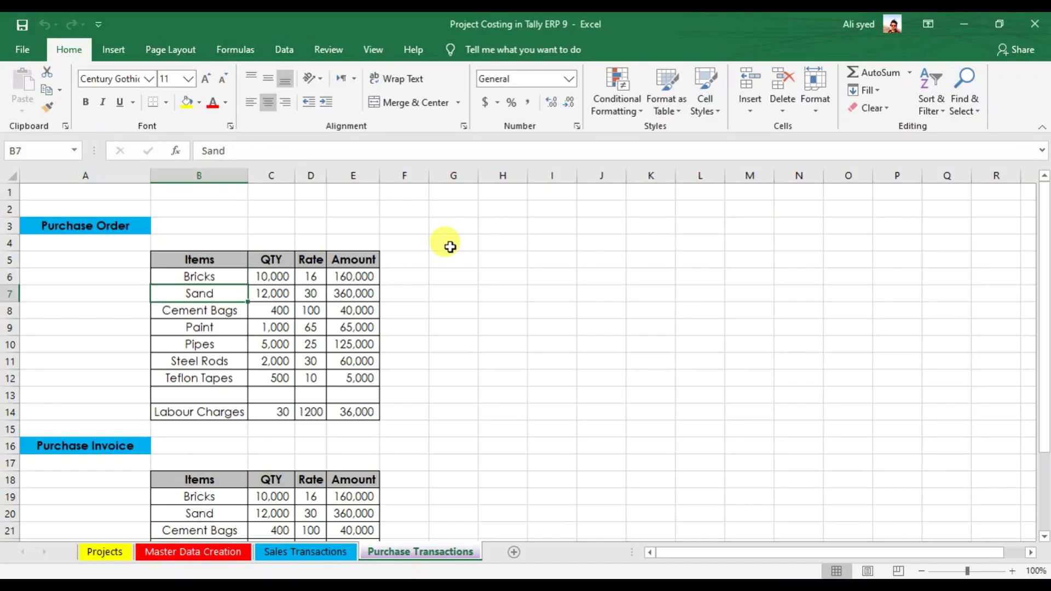
pyautogui.hotkey('alt', 'Tab')
pyautogui.write('400')
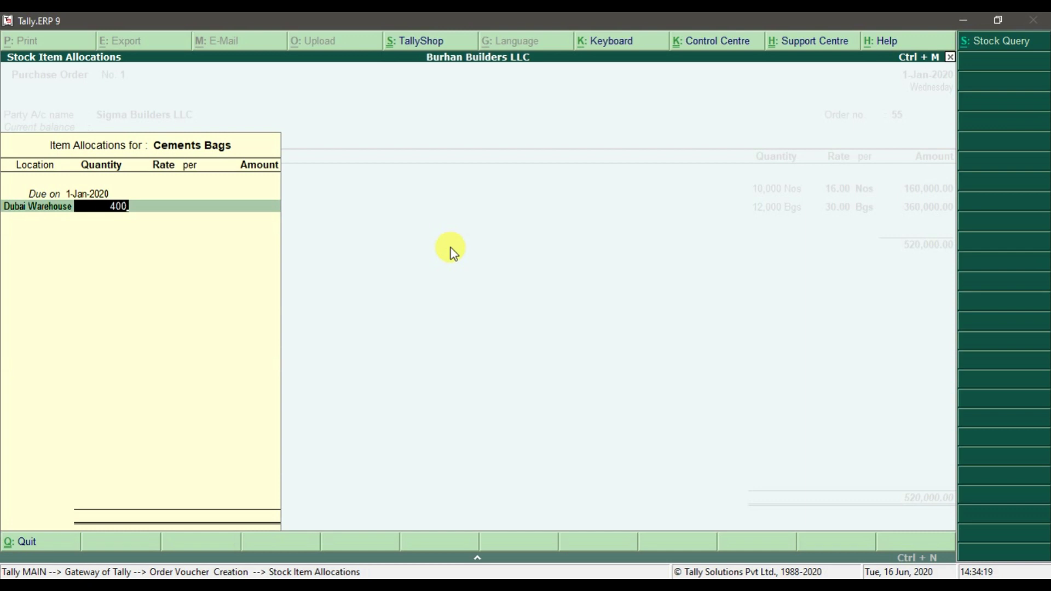
pyautogui.press('Return')
pyautogui.write('100')
pyautogui.press('Return')
pyautogui.press('Return')
pyautogui.press('Return')
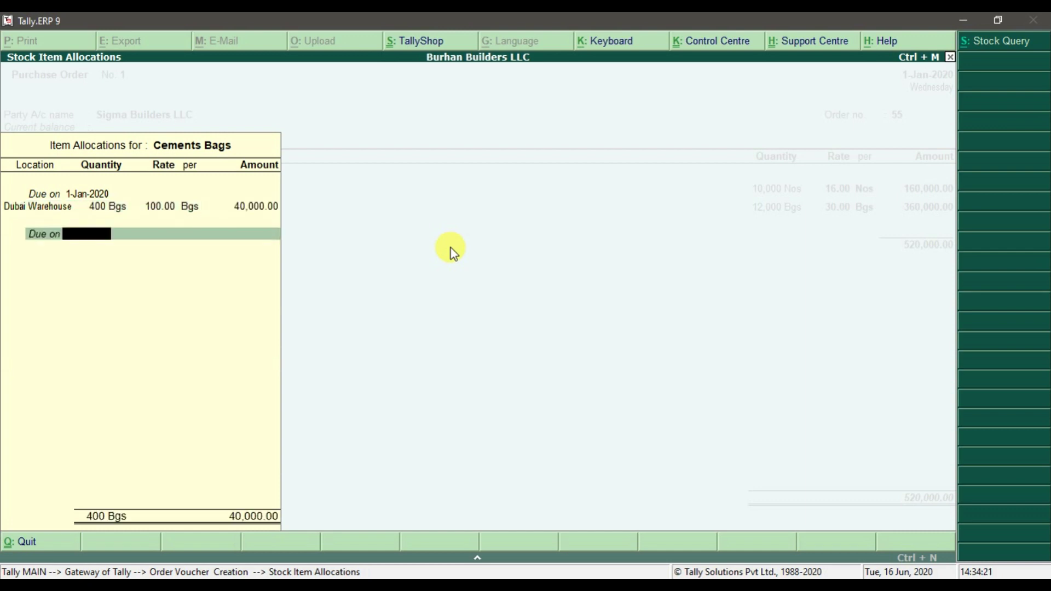
pyautogui.press('Return')
pyautogui.press('Return')
# Check the next item in the Excel table, add Paint to the Tally order and allocate it to Dubai Warehouse, due on 1-Jan-2020
pyautogui.hotkey('alt', 'Tab')
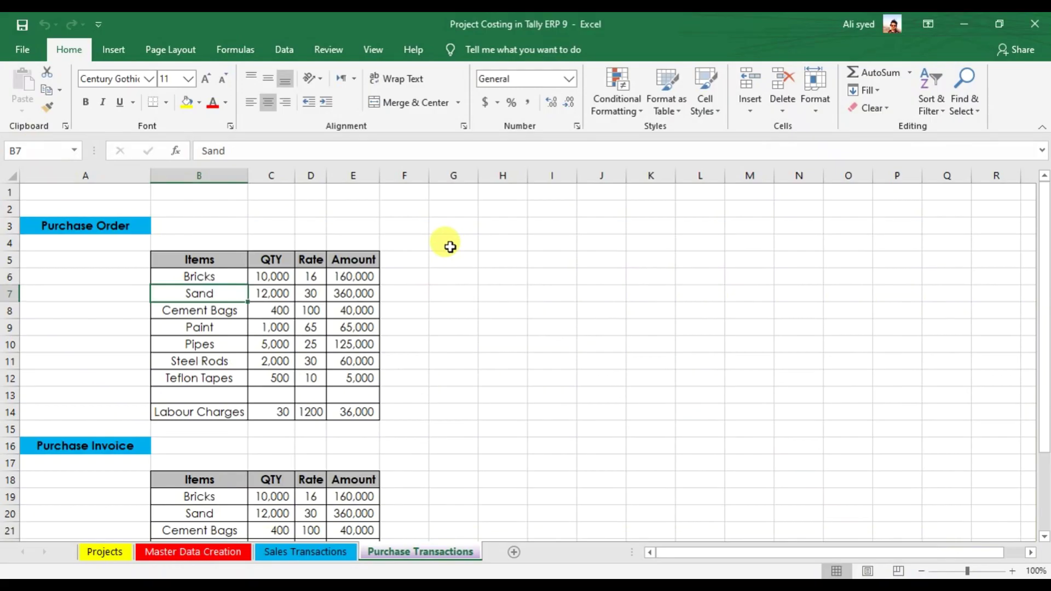
pyautogui.hotkey('alt', 'Tab')
pyautogui.write('Paint')
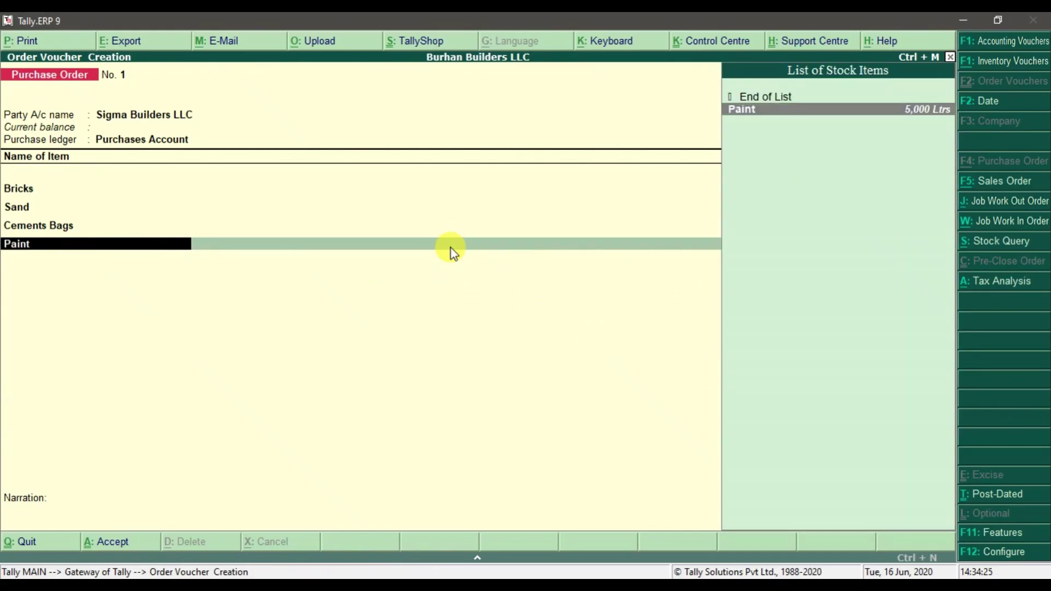
pyautogui.press('Return')
pyautogui.press('Return')
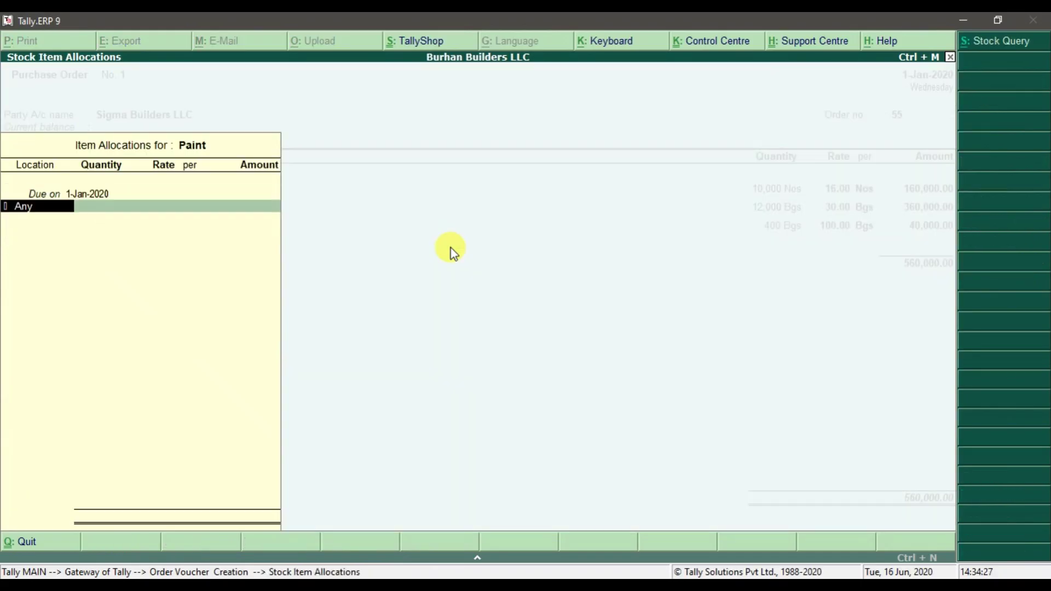
pyautogui.press('Down')
pyautogui.press('Down')
pyautogui.press('Return')
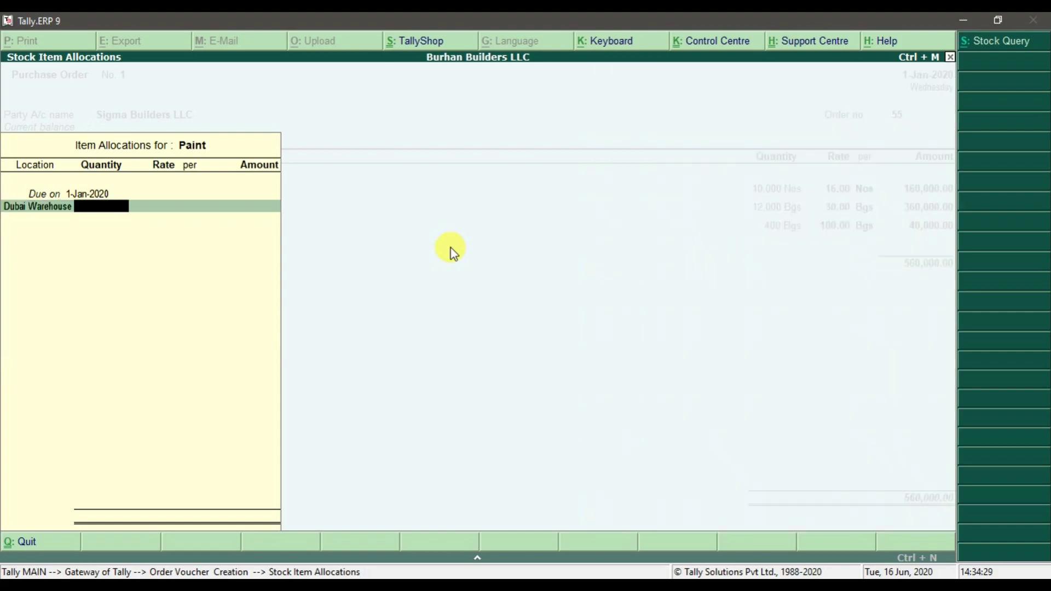
# Look up Paint in the Excel workbook, enter 1,000 Ltrs at a rate of 65.00 in Tally and complete the allocation
pyautogui.hotkey('alt', 'Tab')
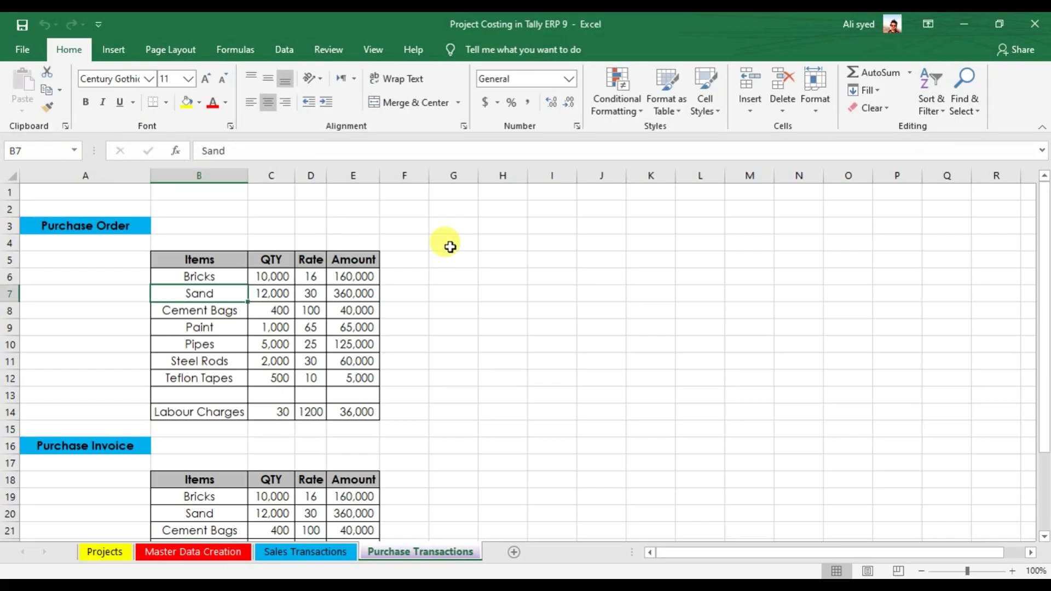
pyautogui.press('Down')
pyautogui.press('Down')
pyautogui.press('Down')
pyautogui.hotkey('alt', 'Tab')
pyautogui.write('1,000')
pyautogui.press('Return')
pyautogui.write('65')
pyautogui.press('Return')
pyautogui.press('Return')
pyautogui.press('Return')
pyautogui.press('Return')
# Look up the Pipes row in the Excel table, add Pipes to the Tally order and allocate it to Dubai Warehouse, due on 1-Jan-2020
pyautogui.hotkey('alt', 'Tab')
pyautogui.hotkey('alt', 'Tab')
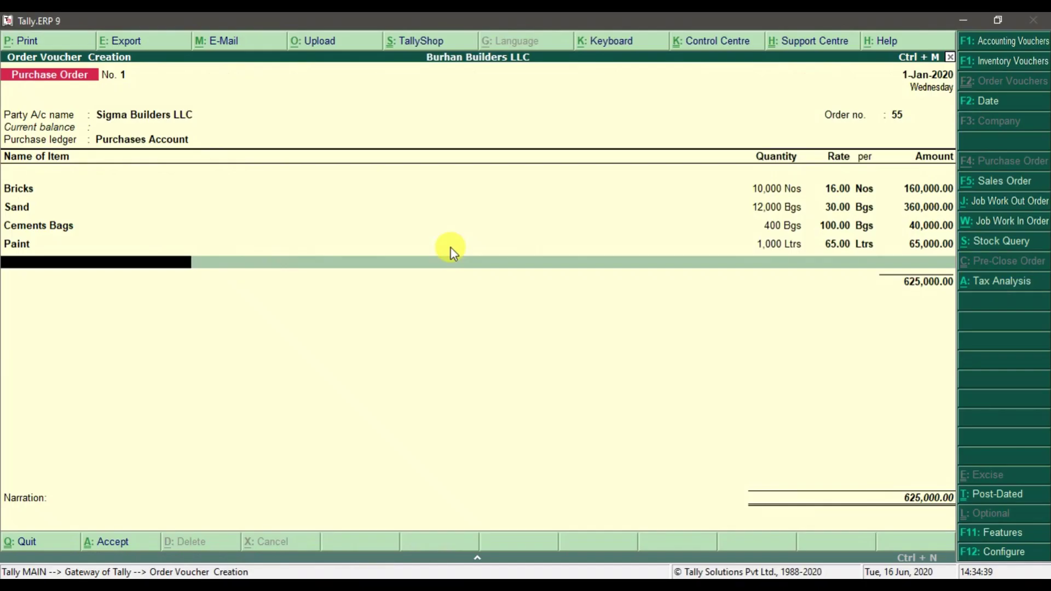
pyautogui.hotkey('alt', 'Tab')
pyautogui.press('Right')
pyautogui.press('Down')
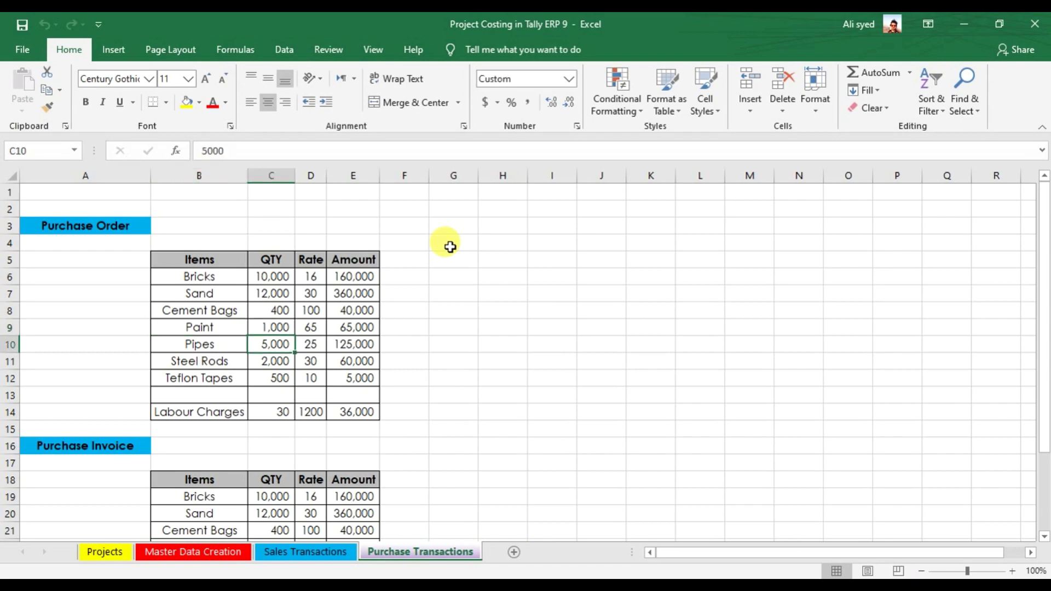
pyautogui.hotkey('alt', 'Tab')
pyautogui.write('Pip')
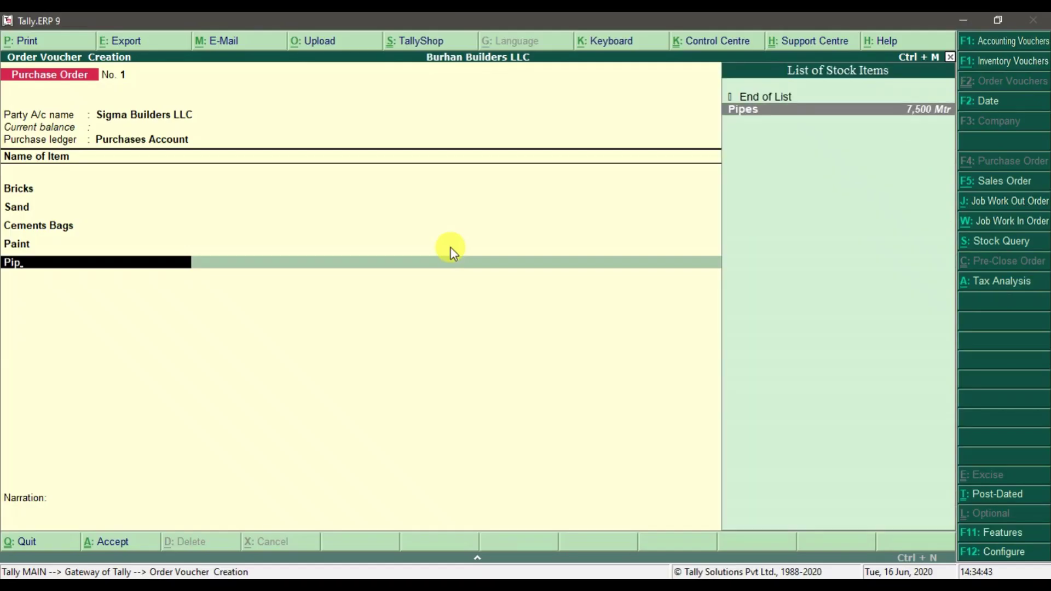
pyautogui.press('Return')
pyautogui.press('Down')
pyautogui.press('Down')
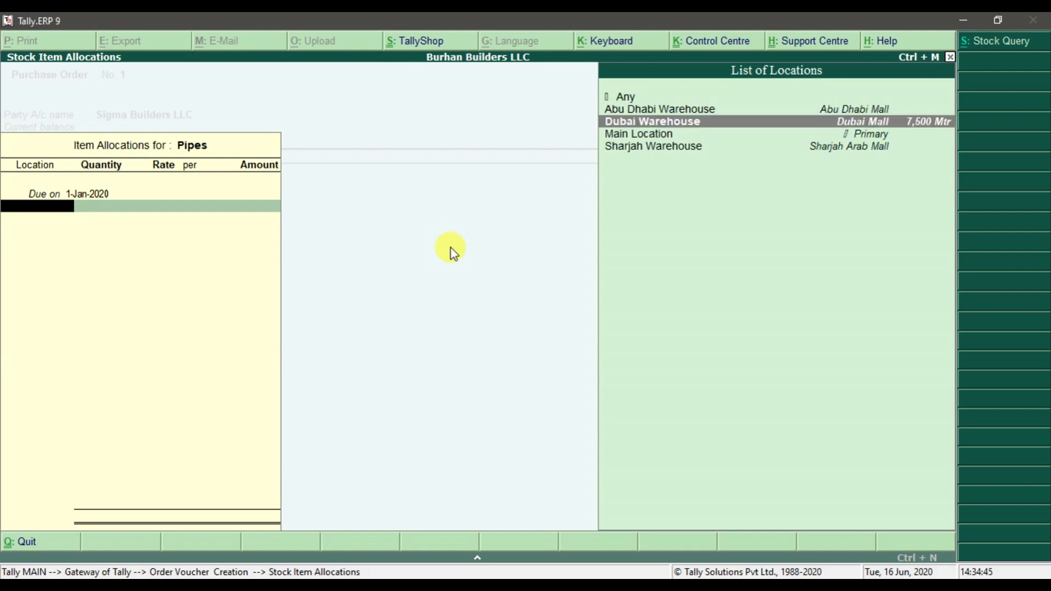
pyautogui.press('Return')
# Enter 5,000 Mtr of Pipes, check the rate in the Excel workbook, set it to 25.00 per Mtr in Tally and complete the allocation
pyautogui.write('5,00')
pyautogui.write('000')
pyautogui.press('Return')
pyautogui.hotkey('alt', 'Tab')
pyautogui.hotkey('alt', 'Tab')
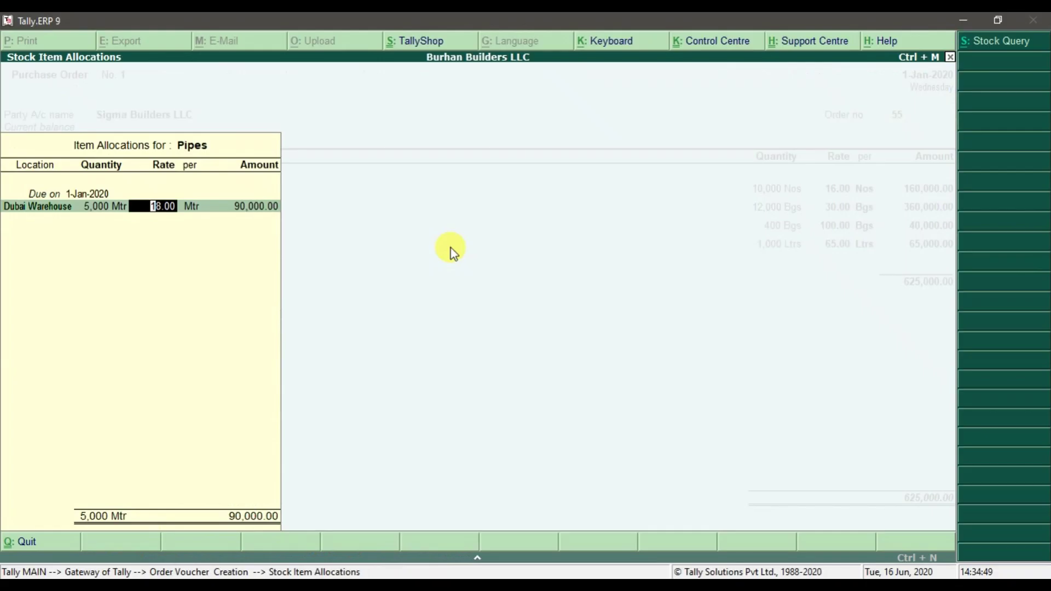
pyautogui.press('Return')
pyautogui.press('Return')
pyautogui.press('Return')
pyautogui.press('Return')
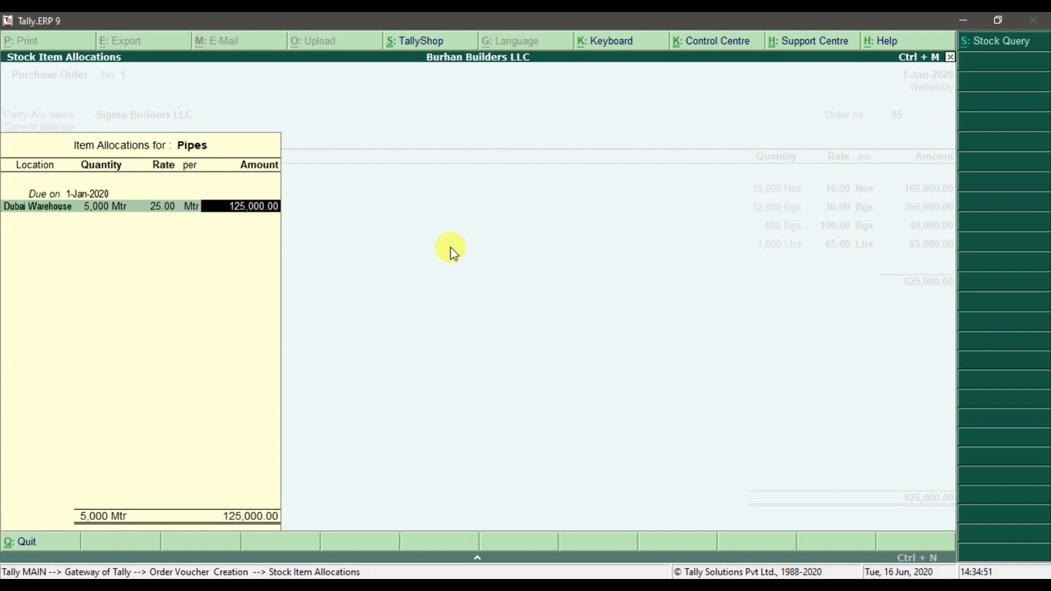
# Look up the next item in the Excel table, add Steel Rods to the Tally order and allocate it to Dubai Warehouse, due on 1-Jan-2020
pyautogui.hotkey('alt', 'Tab')
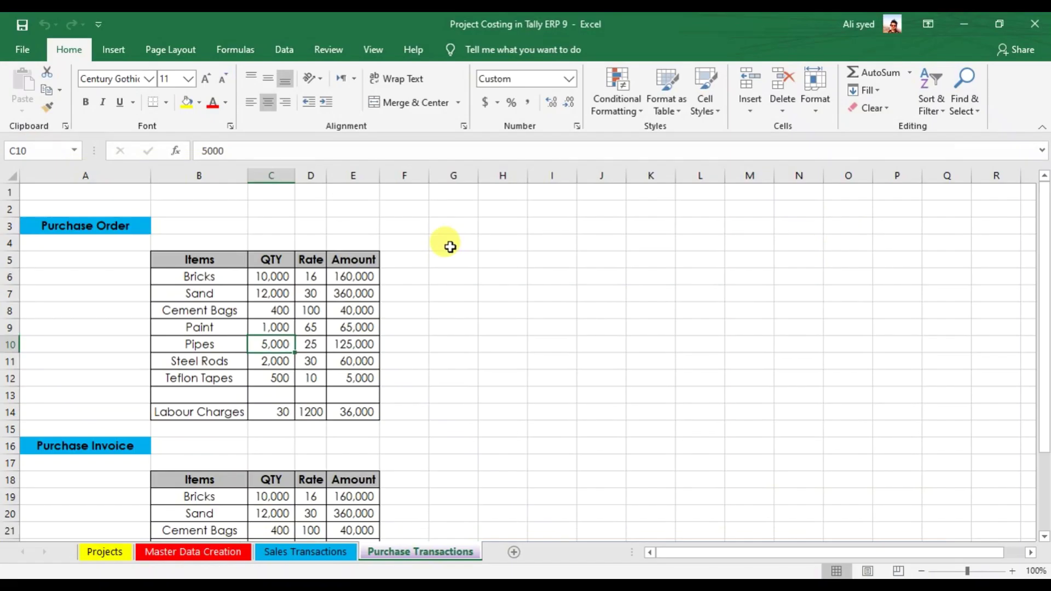
pyautogui.press('Down')
pyautogui.hotkey('alt', 'Tab')
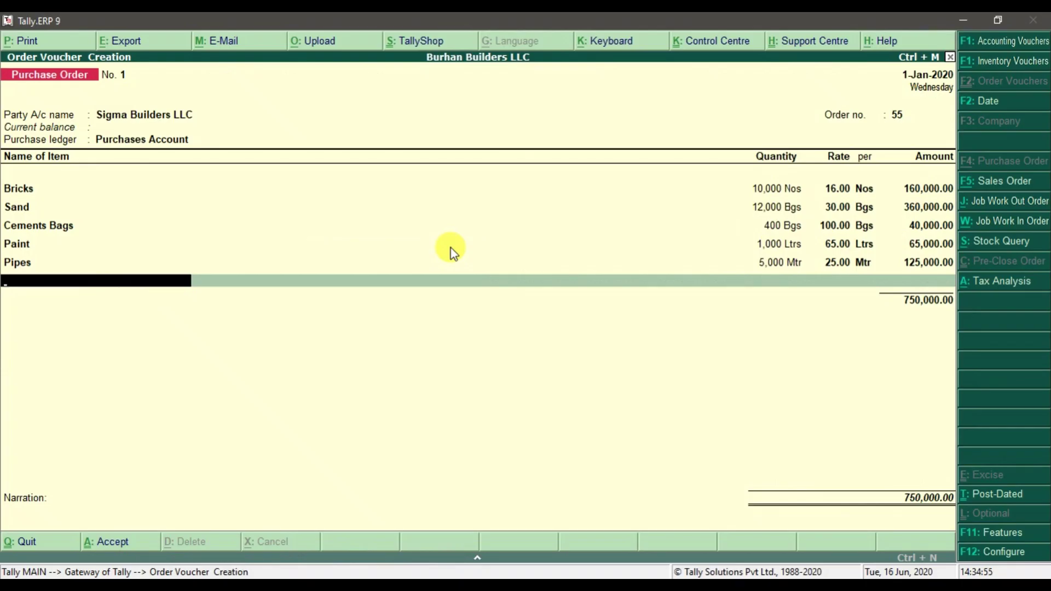
pyautogui.write('St')
pyautogui.press('Return')
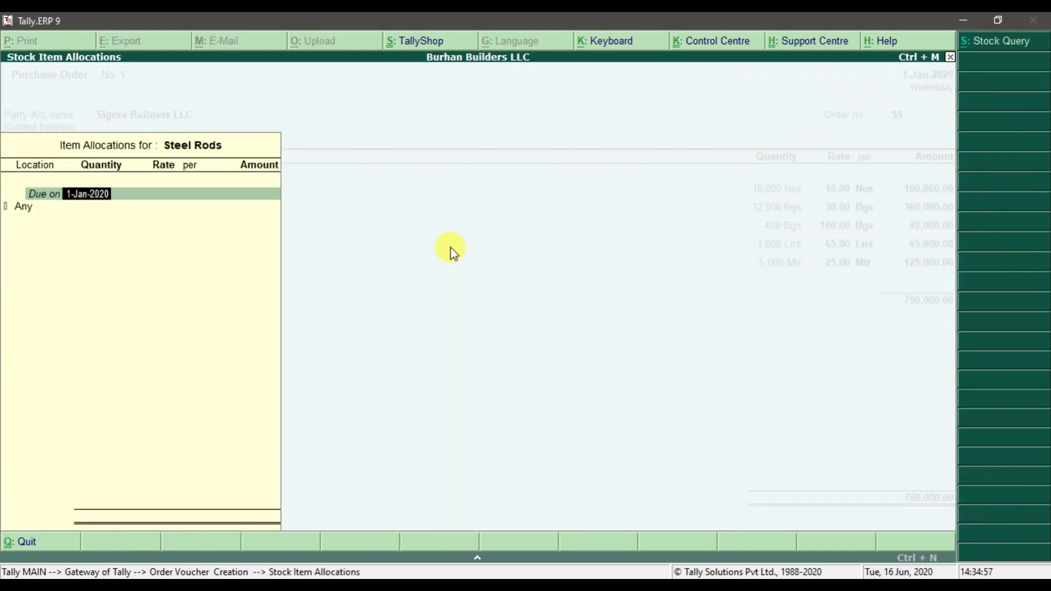
pyautogui.press('Return')
pyautogui.press('Down')
pyautogui.press('Down')
pyautogui.press('Return')
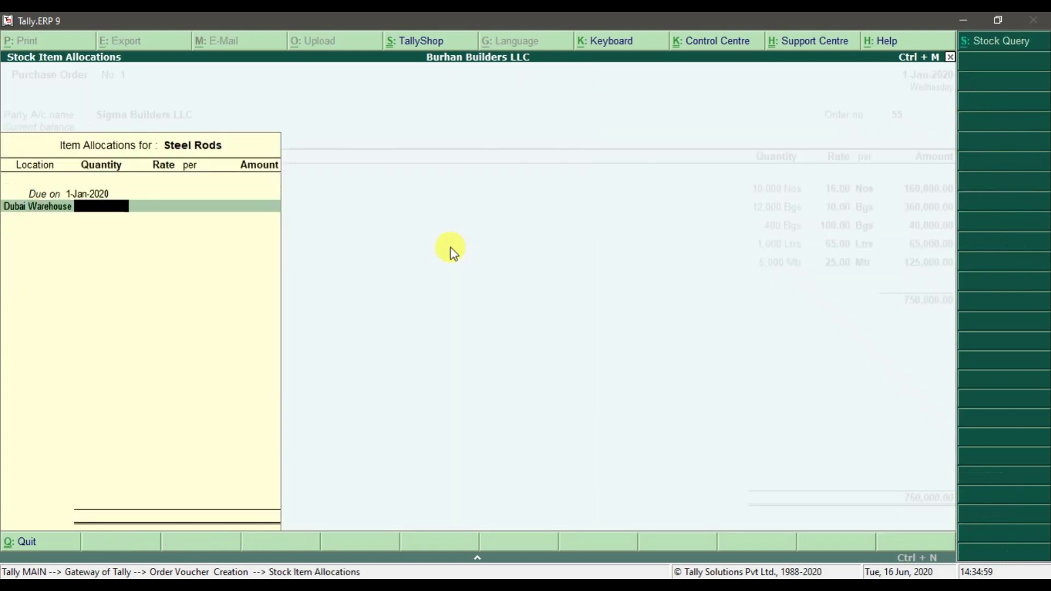
# Check Steel Rods in the Excel workbook, enter 2,000 Mtr at a rate of 30.00 in Tally and complete the allocation
pyautogui.hotkey('alt', 'Tab')
pyautogui.hotkey('alt', 'Tab')
pyautogui.write('2000')
pyautogui.hotkey('alt', 'Tab')
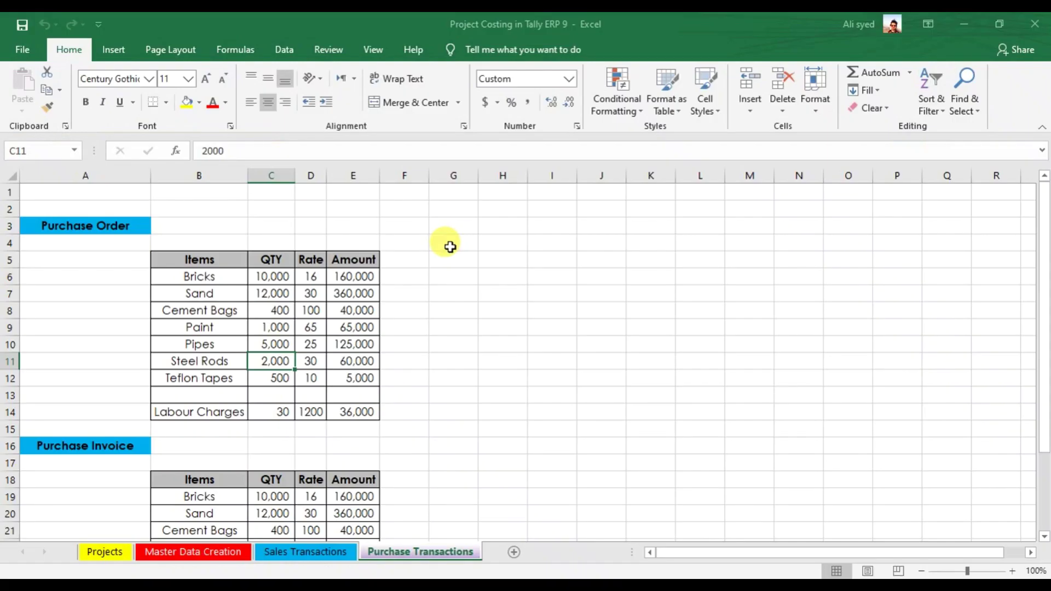
pyautogui.hotkey('alt', 'Tab')
pyautogui.press('Return')
pyautogui.write('30')
pyautogui.press('Return')
pyautogui.press('Return')
pyautogui.press('Return')
pyautogui.press('Return')
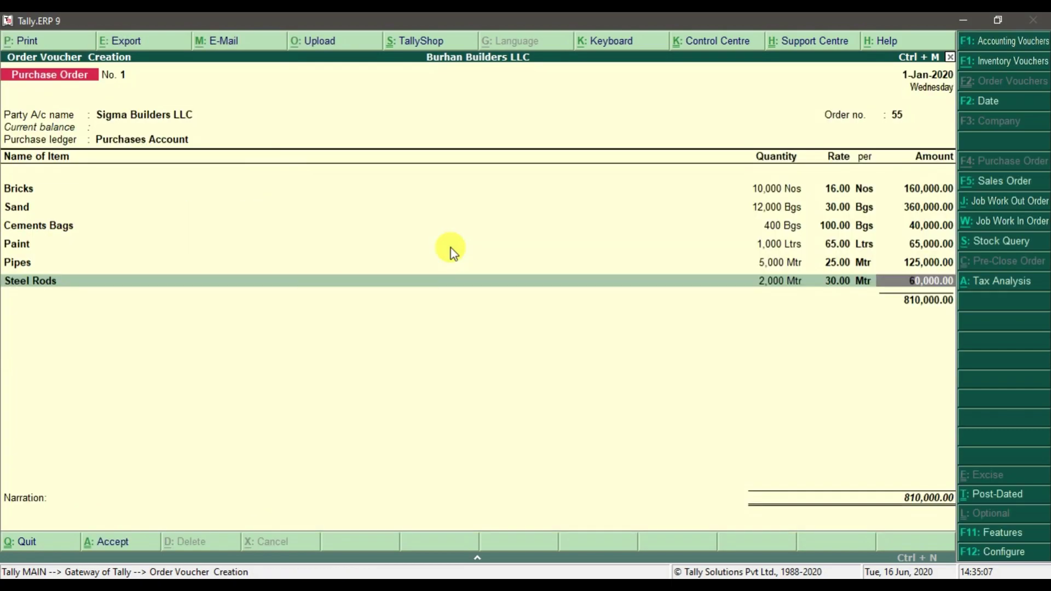
pyautogui.press('Return')
# Look up the last material in the Excel table, add Teflon Tapes to the Tally order and allocate it to Dubai Warehouse, due on 1-Jan-2020
pyautogui.hotkey('alt', 'Tab')
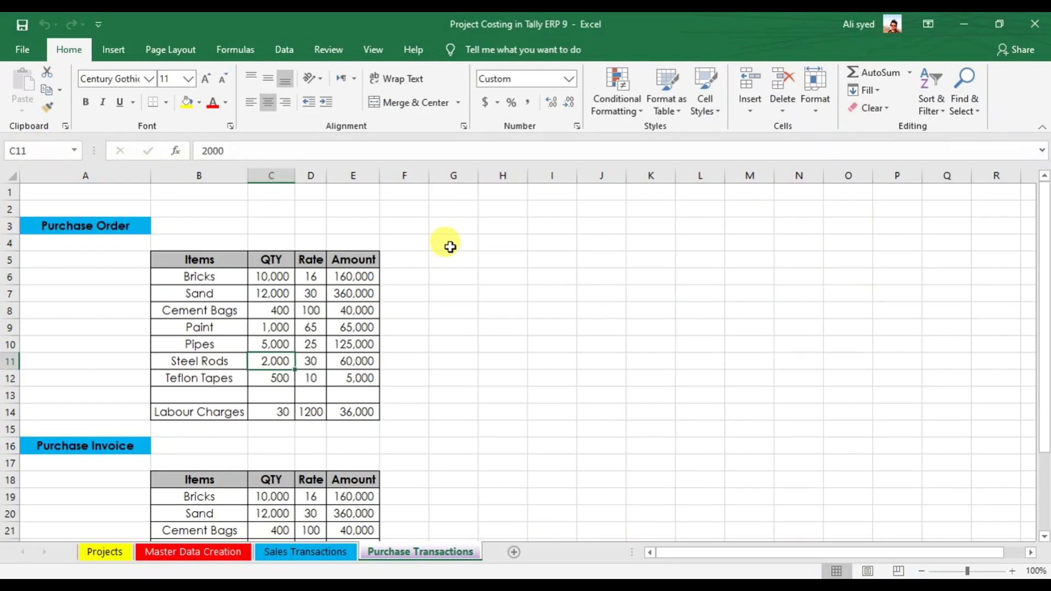
pyautogui.hotkey('alt', 'Tab')
pyautogui.write('Te')
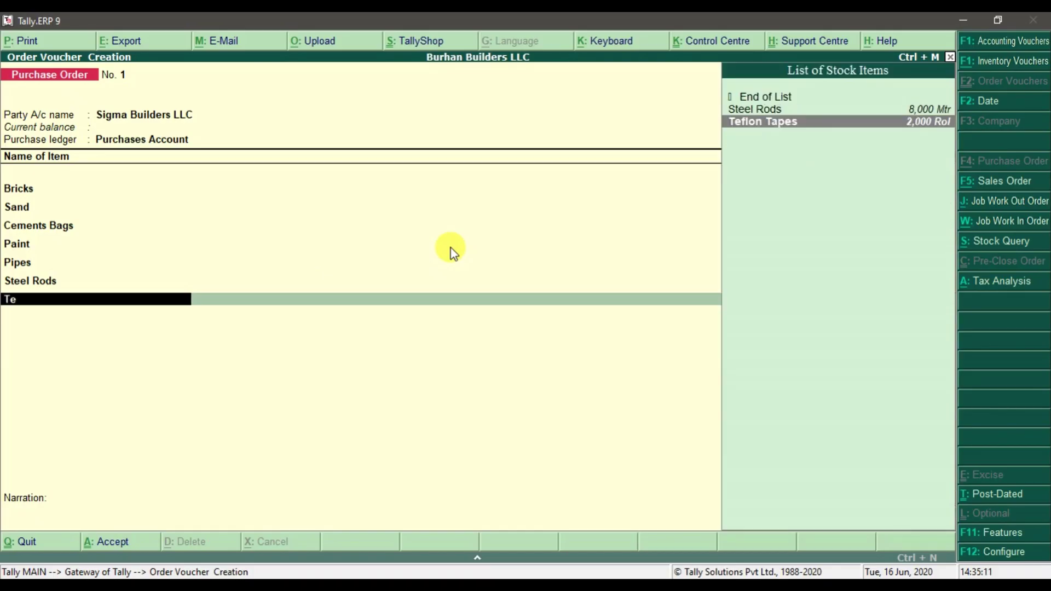
pyautogui.press('Return')
pyautogui.press('Return')
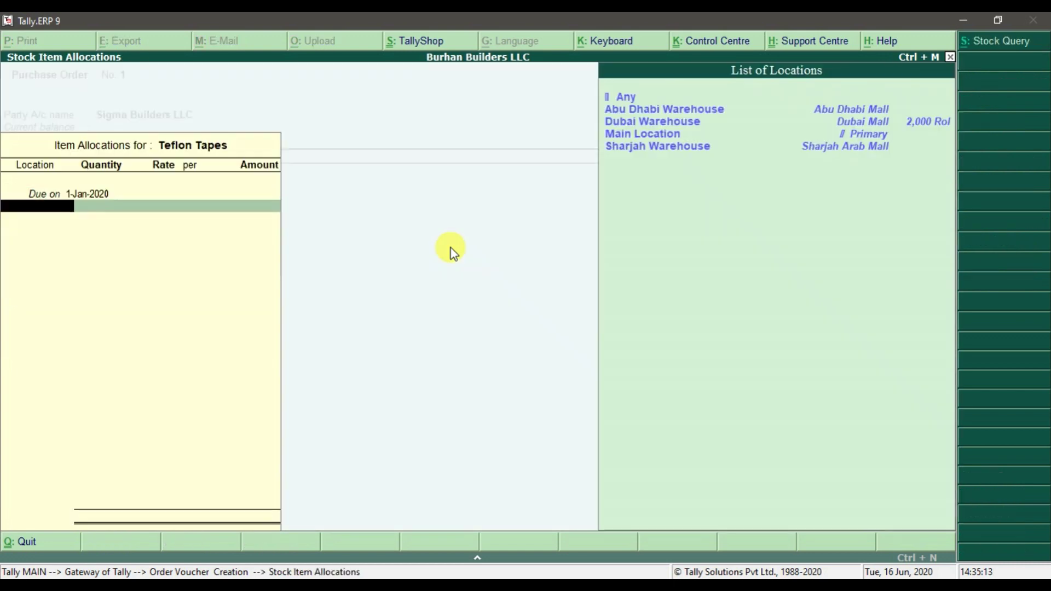
pyautogui.press('Down')
pyautogui.press('Down')
pyautogui.press('Return')
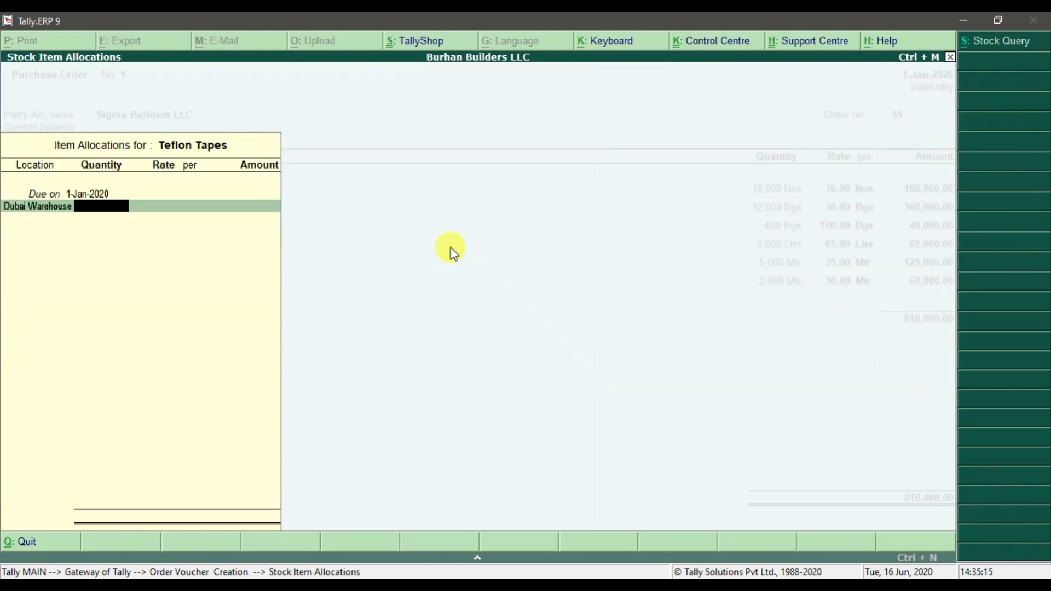
# Check the Teflon Tapes quantity in the Excel workbook and enter 500 Rol in the Tally allocation
pyautogui.hotkey('alt', 'Tab')
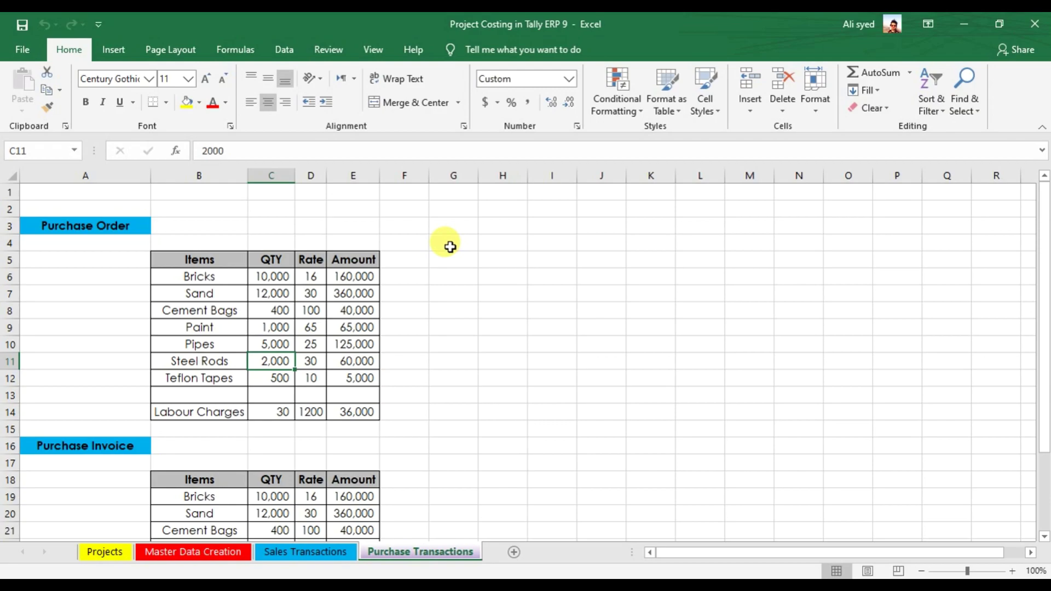
pyautogui.hotkey('alt', 'Tab')
pyautogui.write('500')
pyautogui.press('Return')
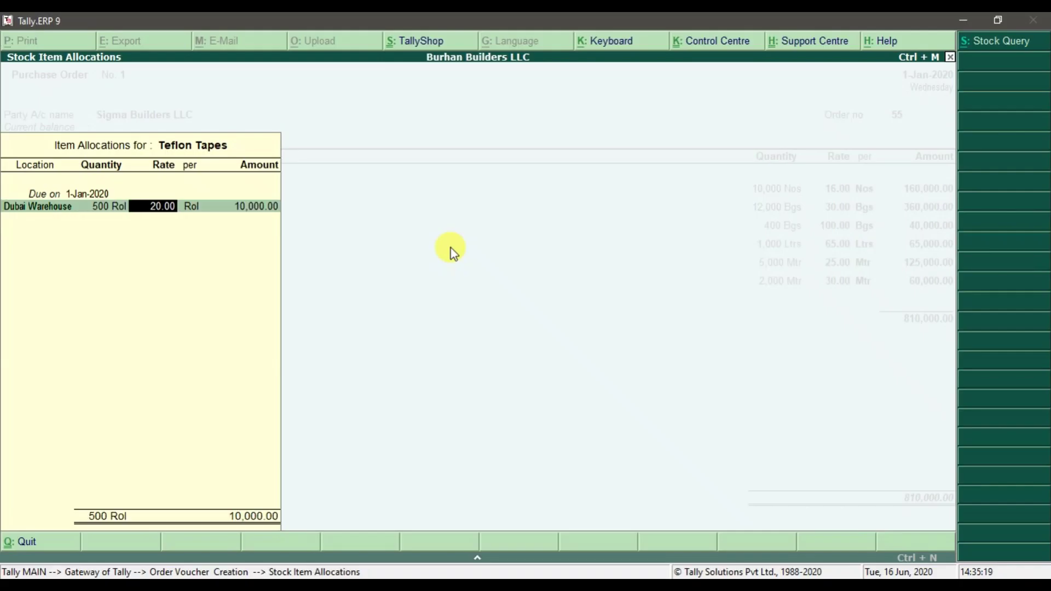
# Check the Teflon Tapes rate in the Excel workbook, set it to 10.00 per Rol in Tally and complete the item allocation
pyautogui.hotkey('alt', 'Tab')
pyautogui.hotkey('alt', 'Tab')
pyautogui.click(450, 250)
pyautogui.write('10')
pyautogui.press('Return')
pyautogui.press('Return')
pyautogui.press('Return')
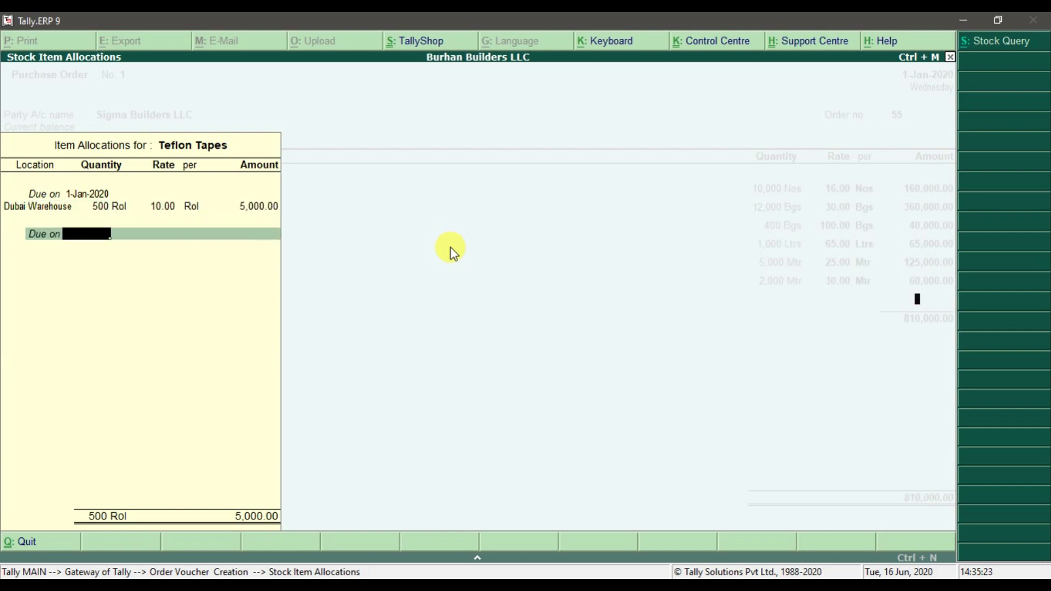
pyautogui.press('Return')
pyautogui.press('Return')
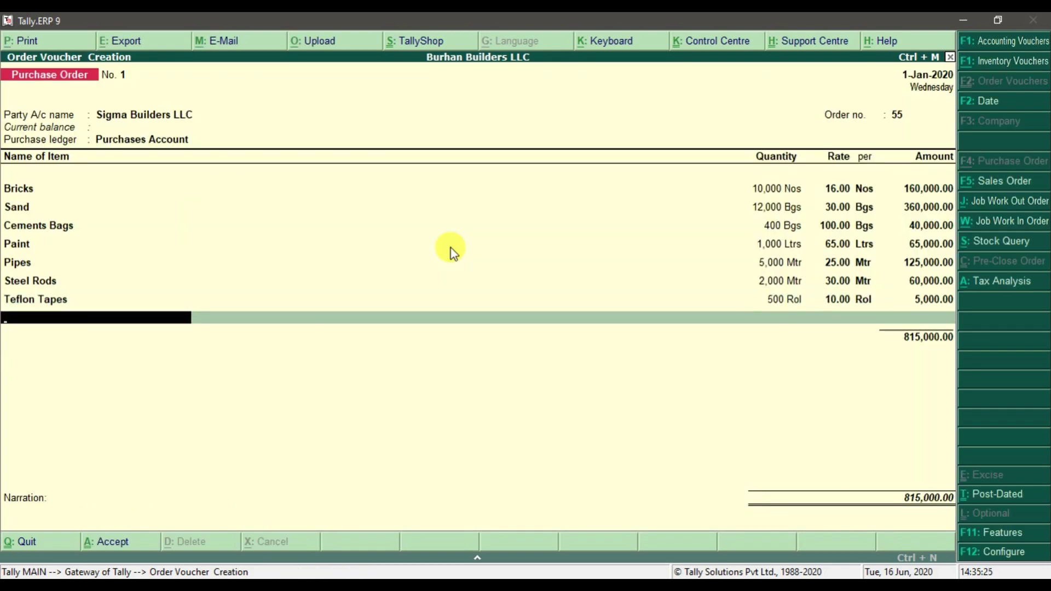
# End the item list and add the VAT ledger to the purchase order
pyautogui.press('Return')
pyautogui.write('Vat')
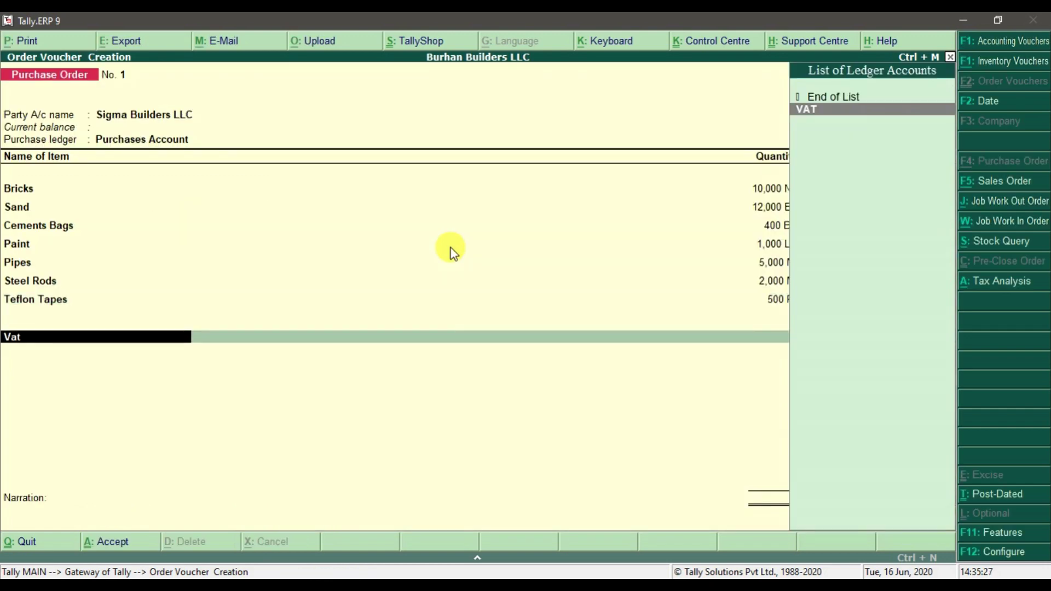
pyautogui.press('Return')
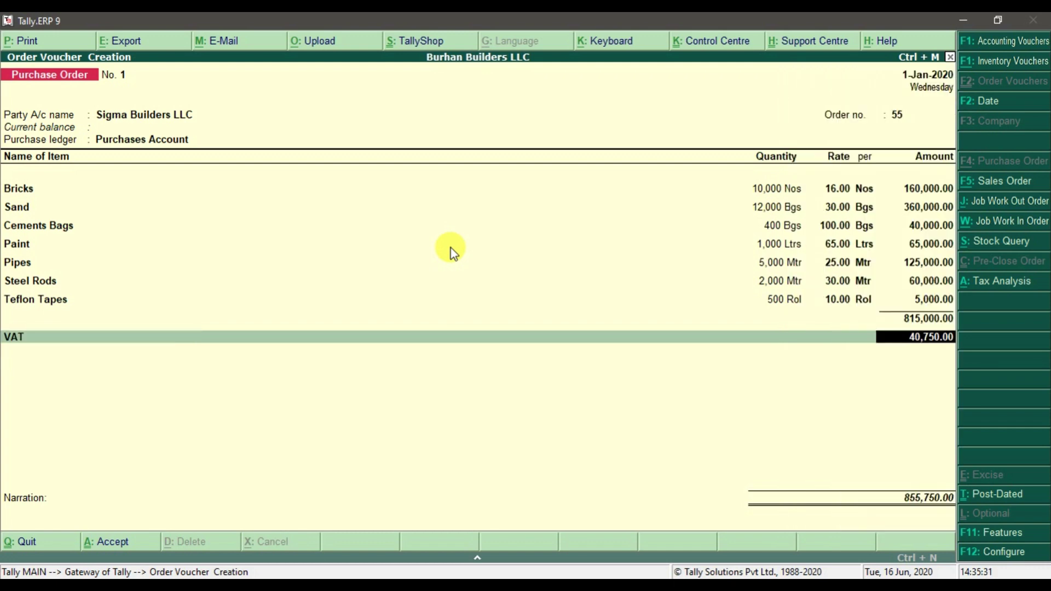
# Accept the VAT amount, end the ledger list and enter the narration "Purchase Order Issue to Sigma Builders LLC", holding off on saving
pyautogui.press('Return')
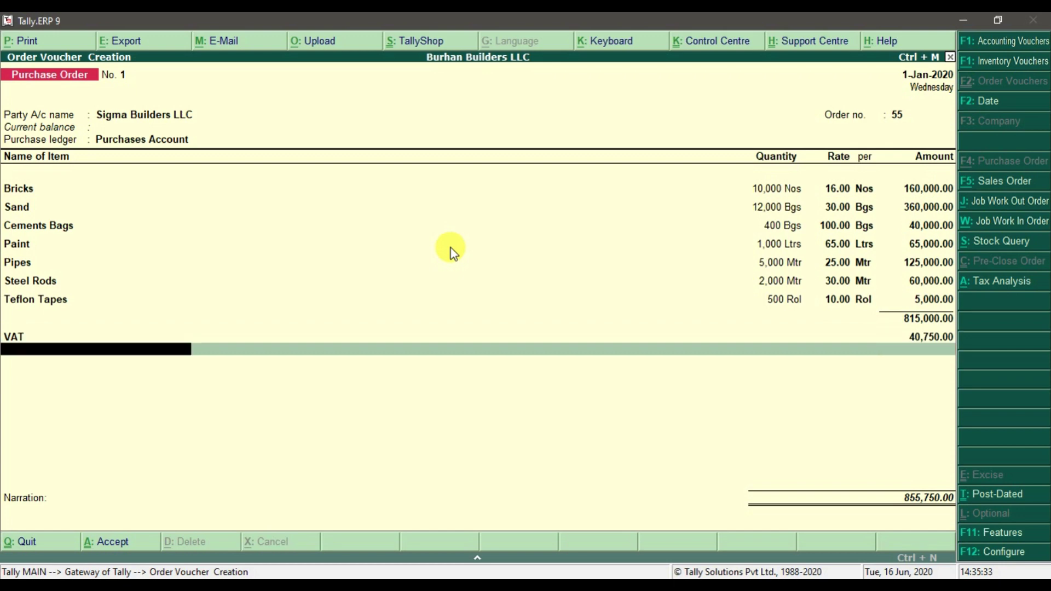
pyautogui.press('Return')
pyautogui.press('Return')
pyautogui.write('Purchase')
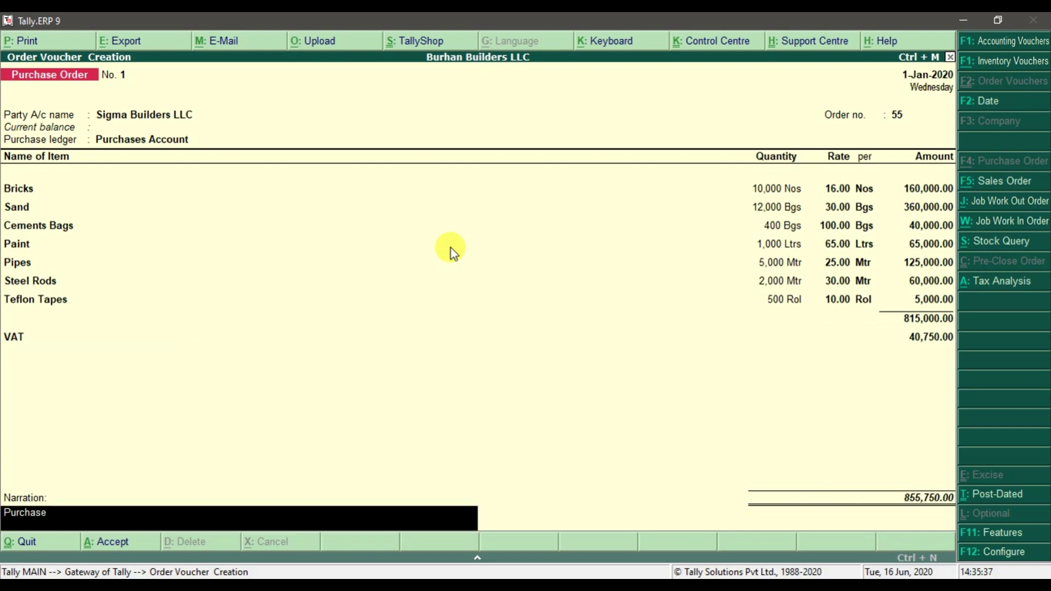
pyautogui.write(' Order Issue to Sigm')
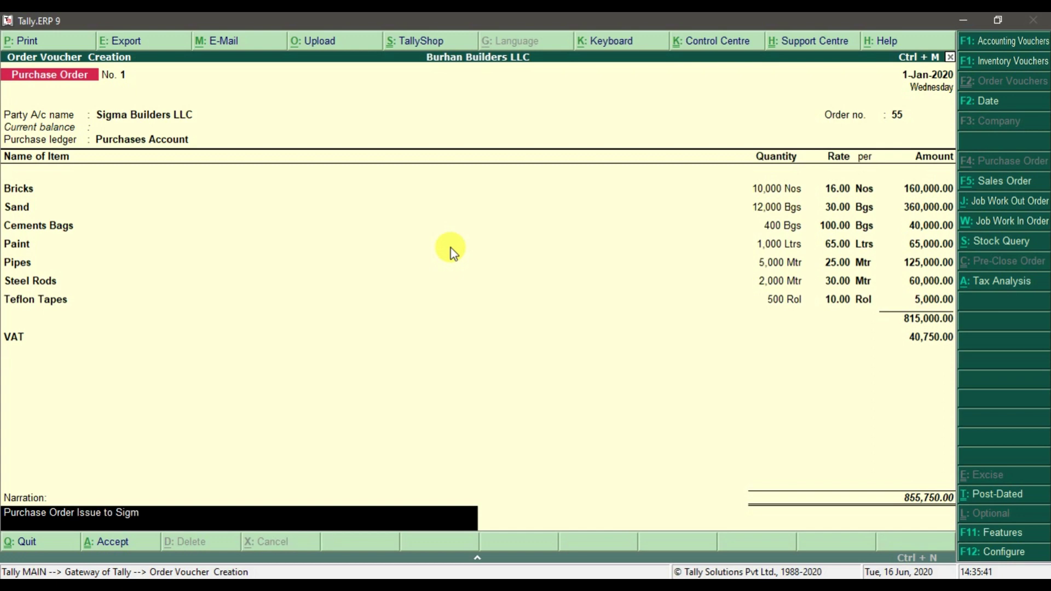
pyautogui.write('a Builders LLC')
pyautogui.press('Return')
pyautogui.press('n')
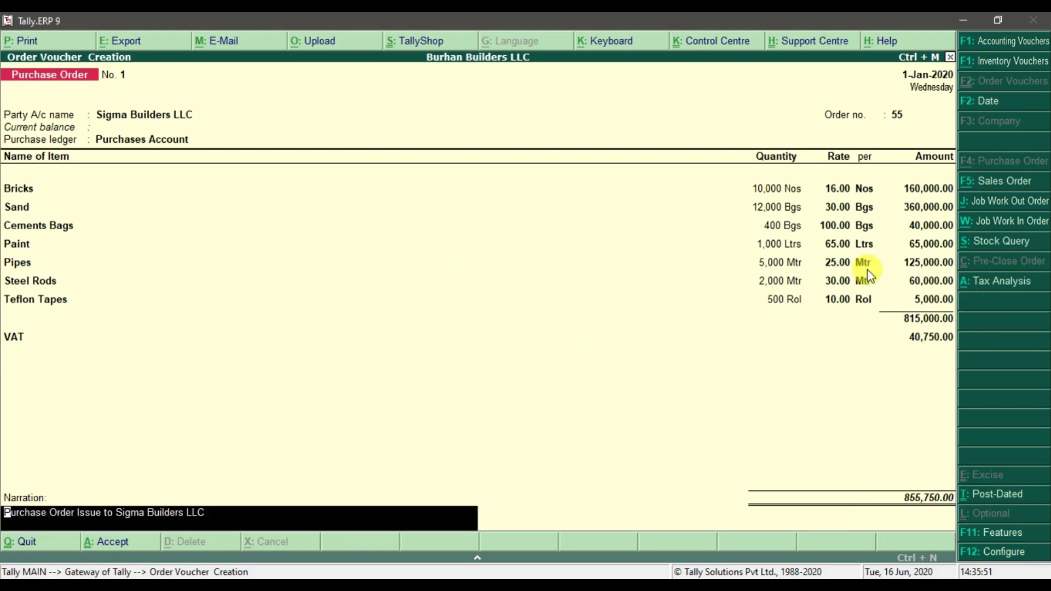
# Review the purchase order's Tax Analysis in detailed form, checking the VAT on each item such as Bricks, and return to the voucher
pyautogui.click(1003, 290)
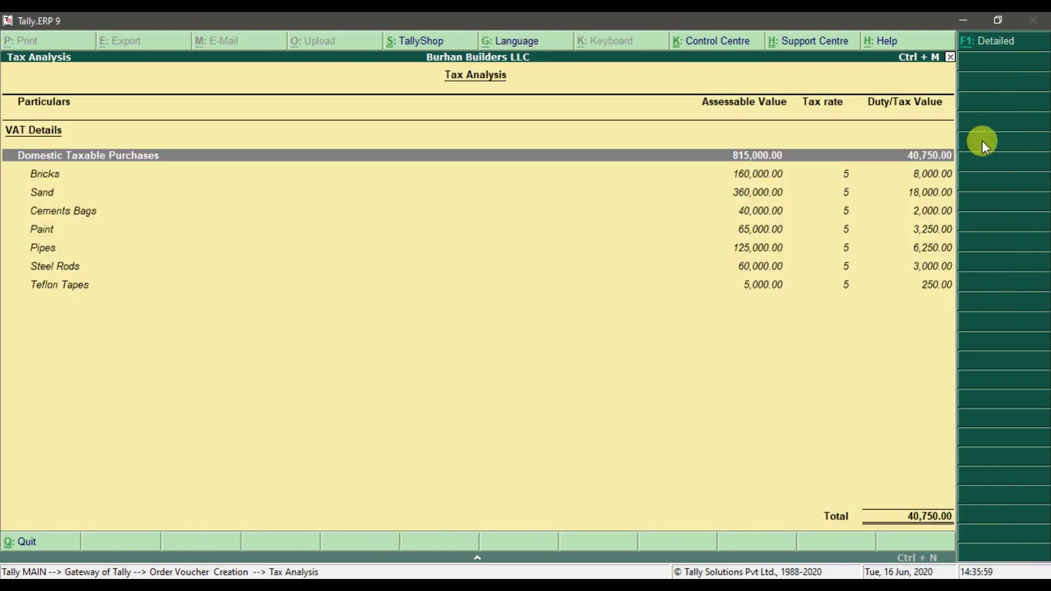
pyautogui.click(988, 54)
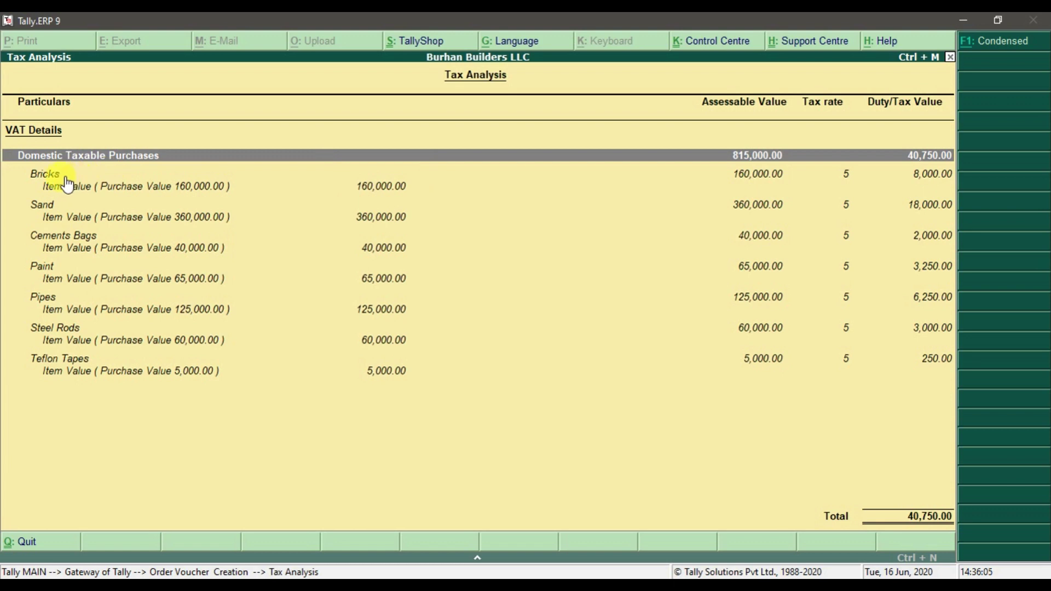
pyautogui.click(123, 184)
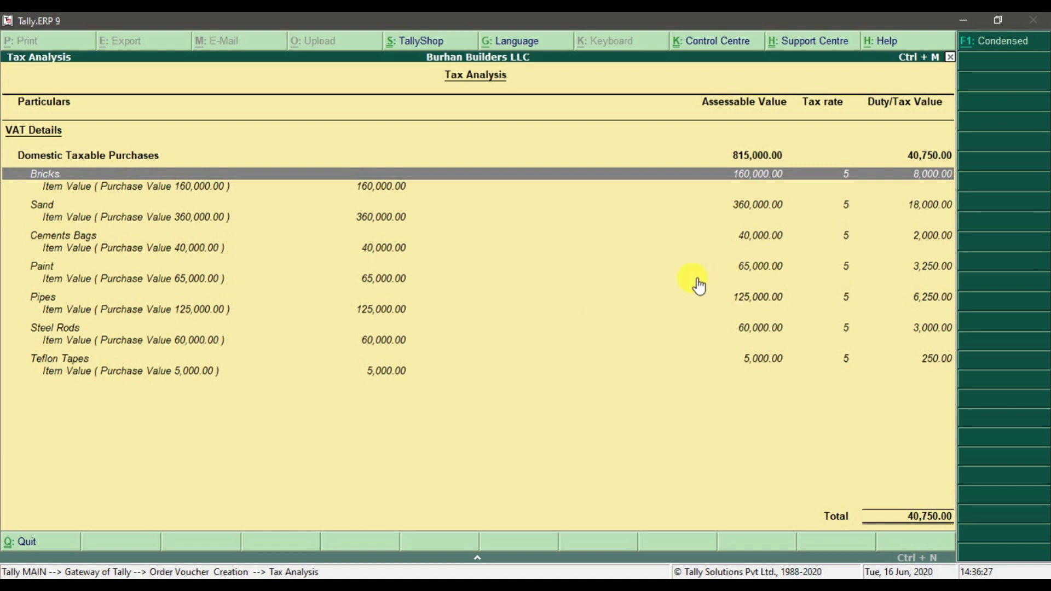
pyautogui.press('Escape')
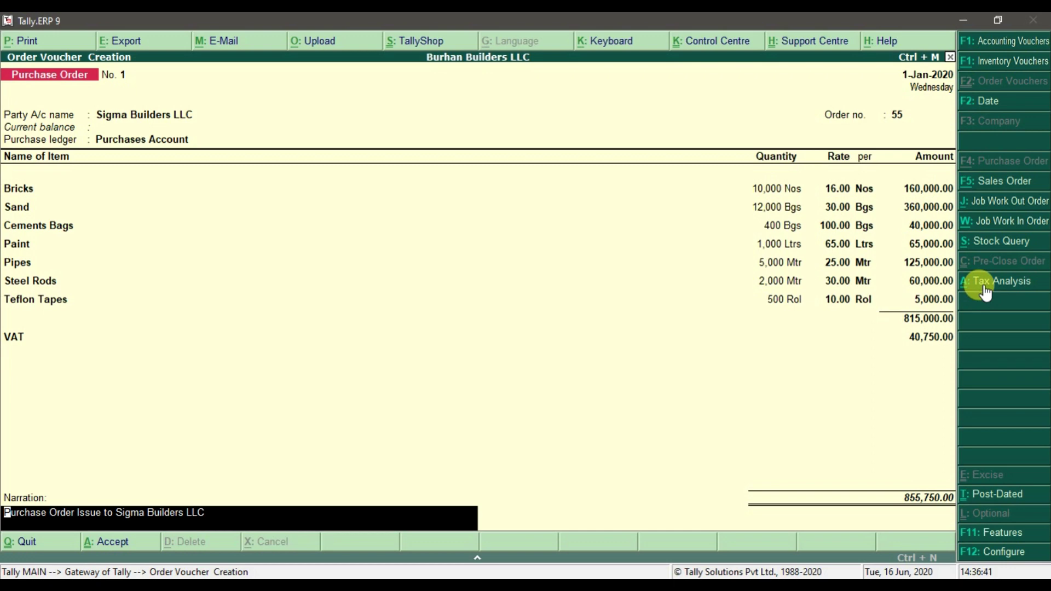
# Save the Sigma Builders LLC purchase order and leave order voucher creation for the Gateway of Tally
pyautogui.press('Return')
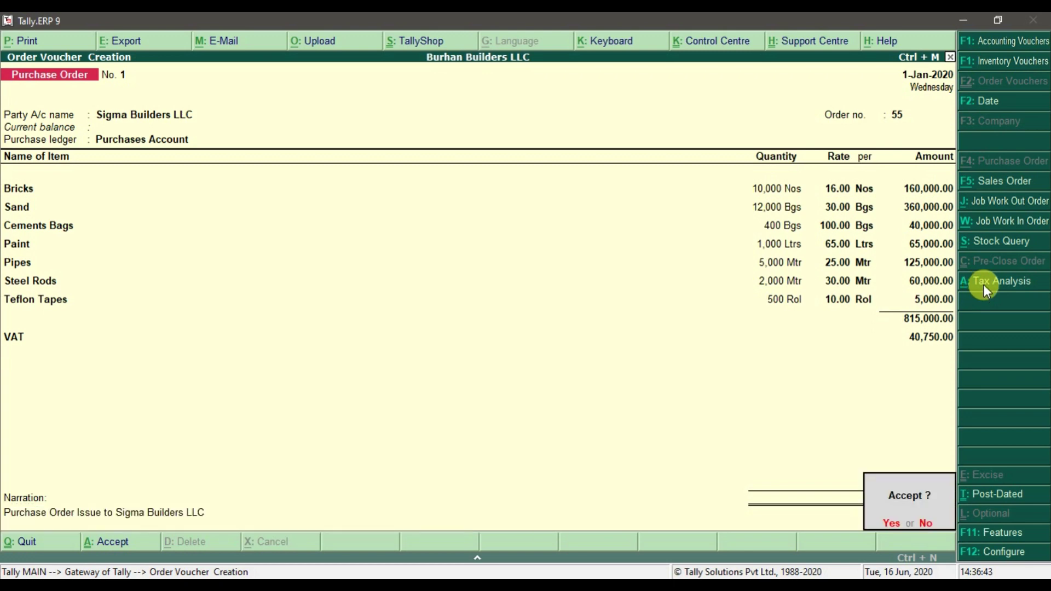
pyautogui.press('Return')
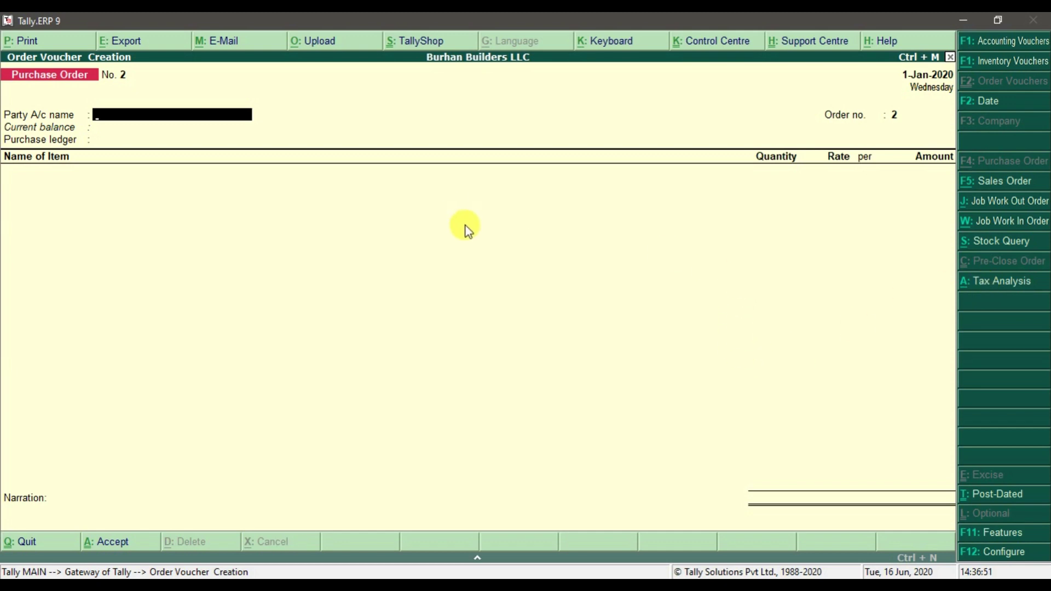
pyautogui.press('Escape')
pyautogui.press('Return')
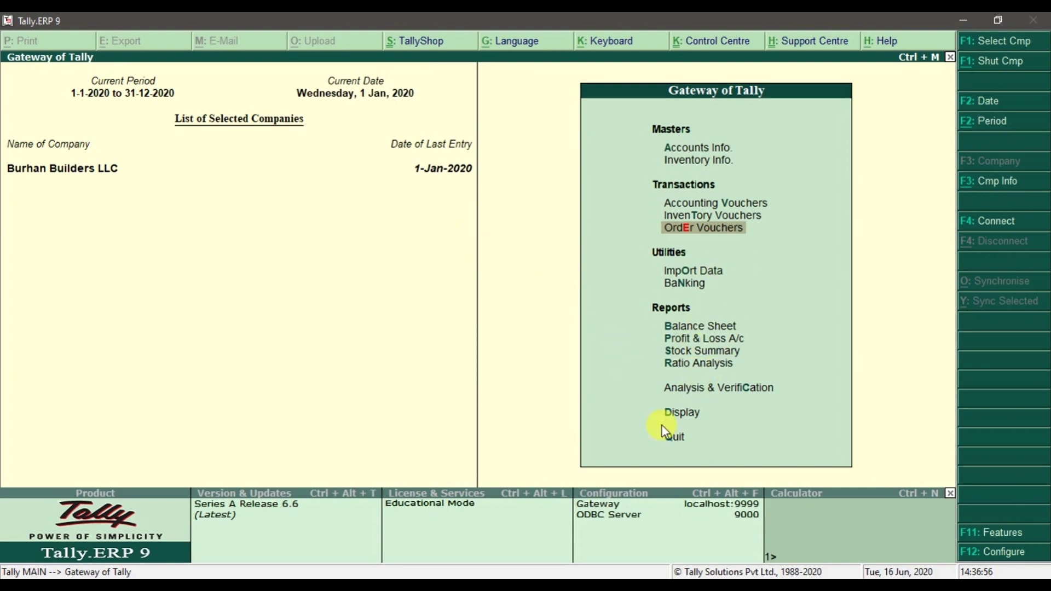
# Display the Purchase Orders Book from the inventory books and examine January's order vouchers in detailed form
pyautogui.click(681, 419)
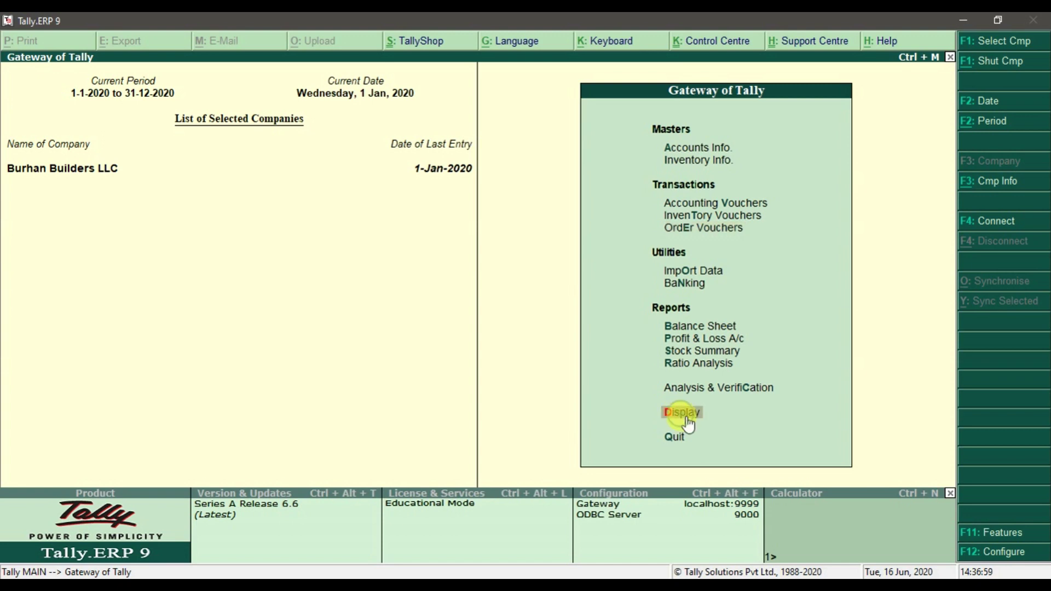
pyautogui.press('Return')
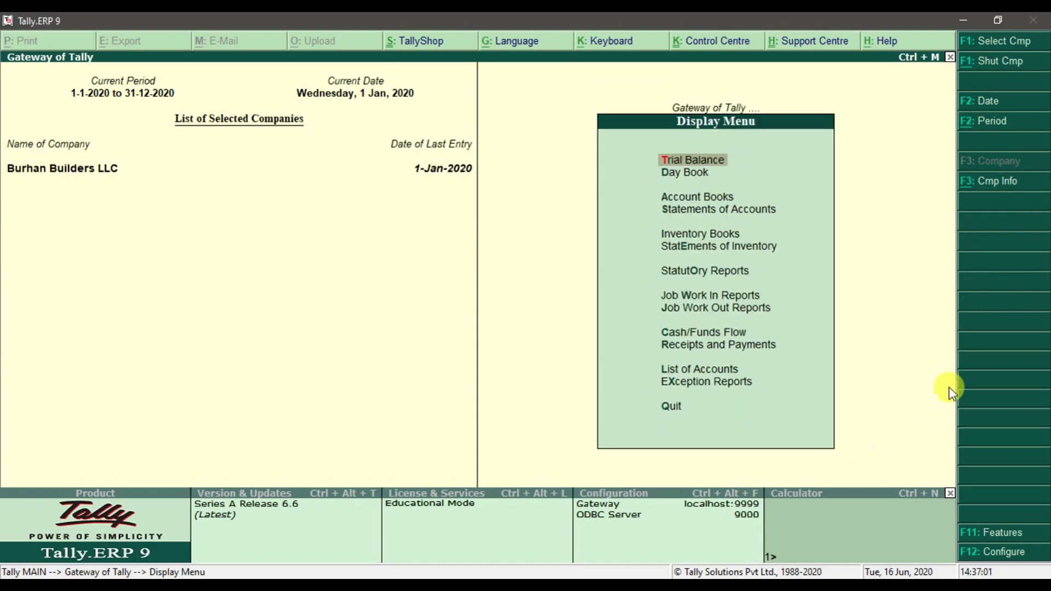
pyautogui.click(701, 236)
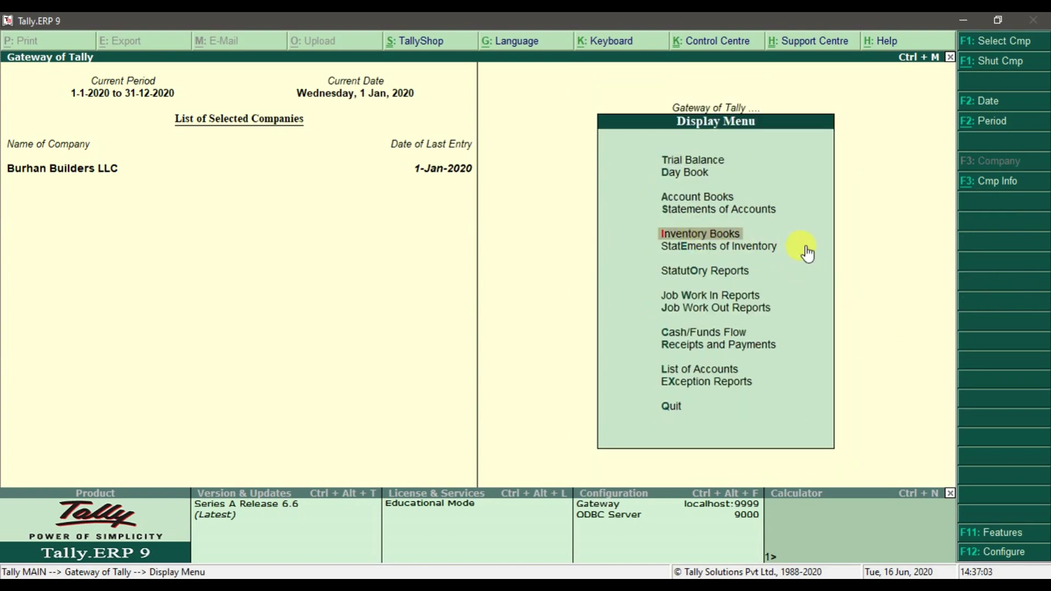
pyautogui.press('Return')
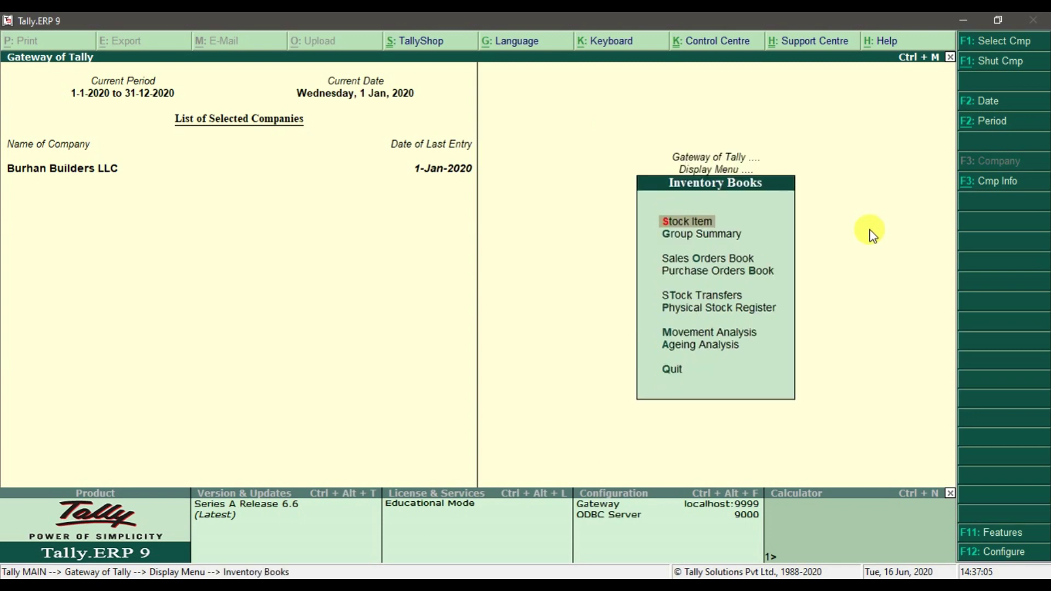
pyautogui.click(756, 274)
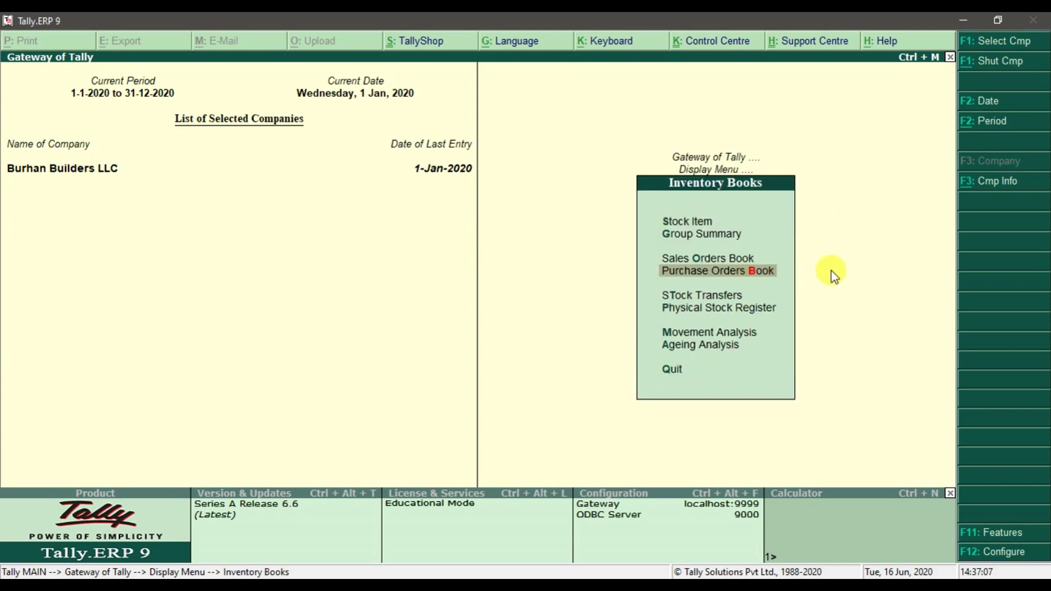
pyautogui.press('Return')
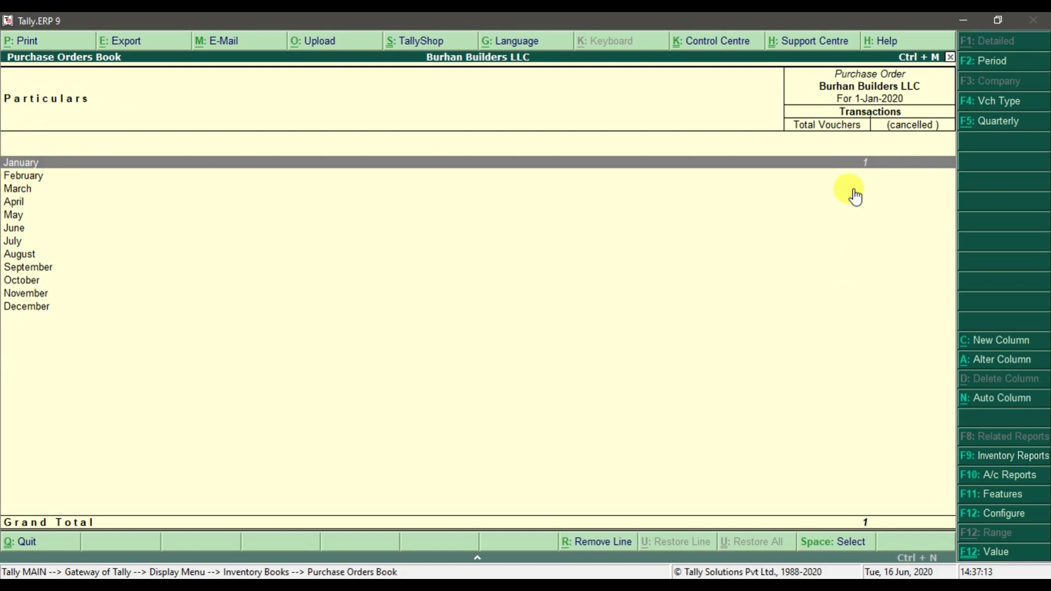
pyautogui.press('Return')
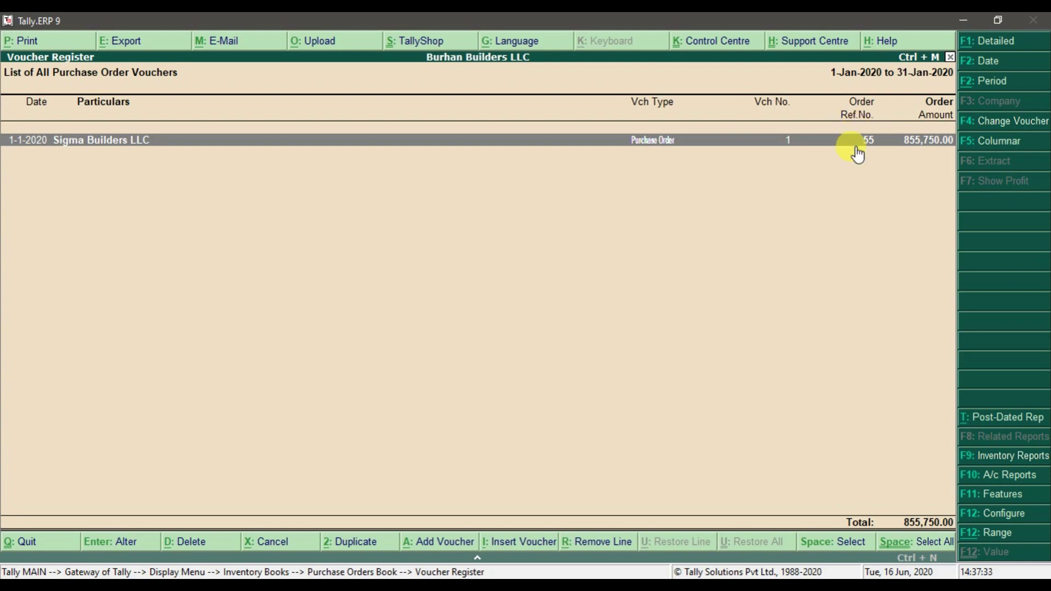
pyautogui.click(990, 54)
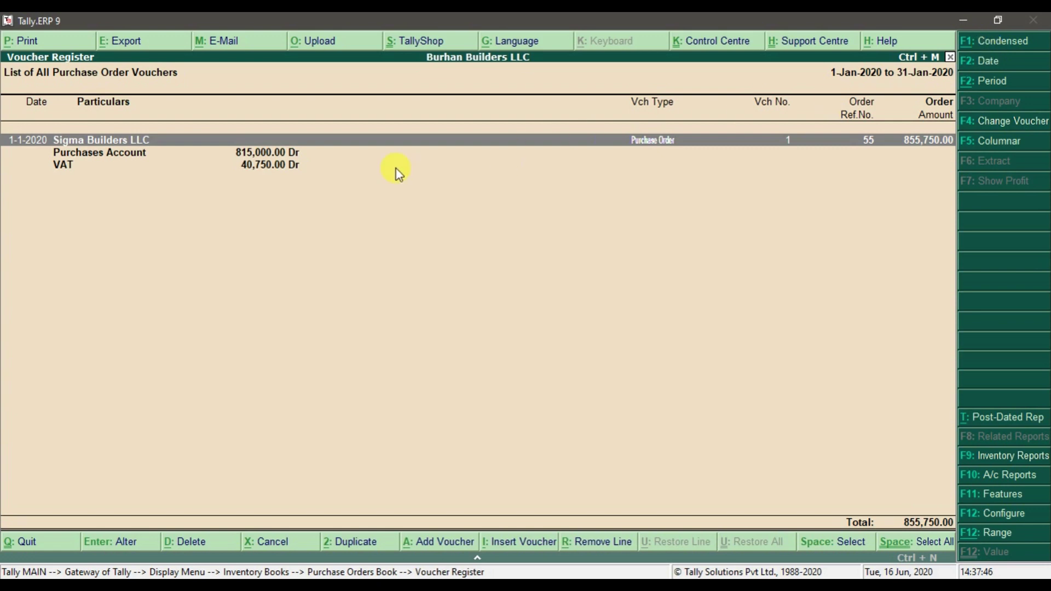